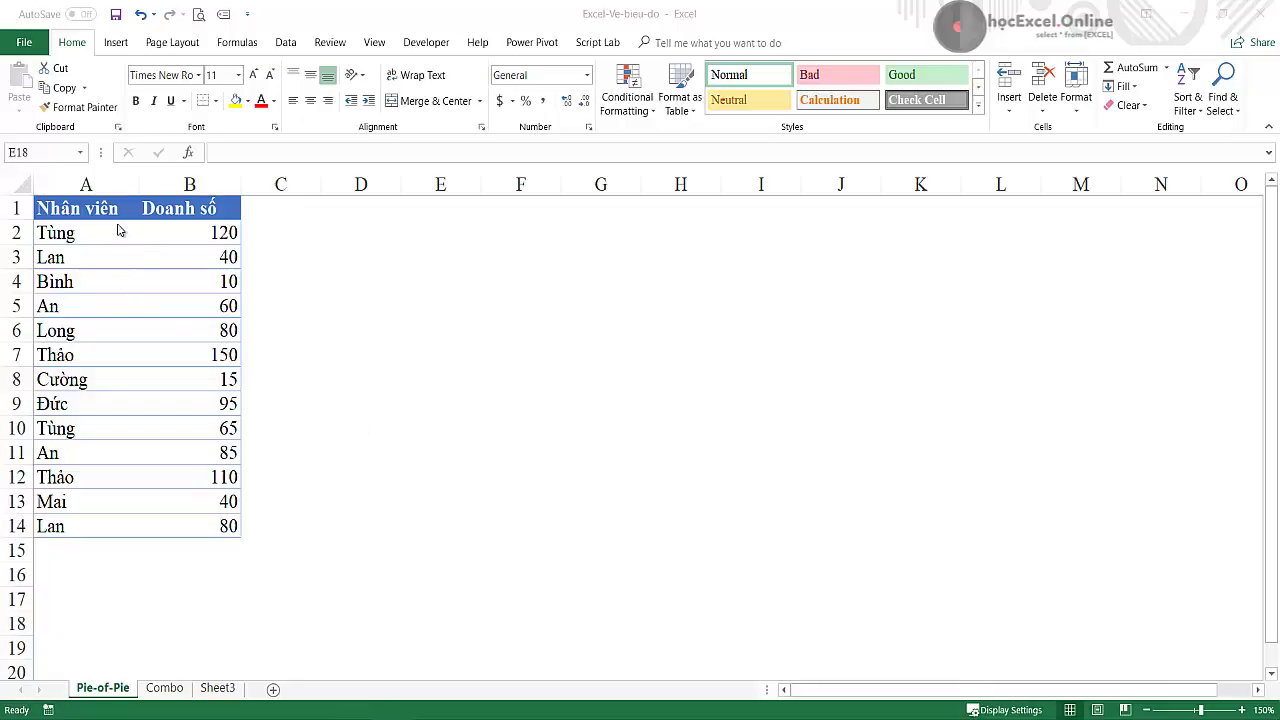
- Highlight the sales table, its repeated Tùng entries, and then the name column A1:A14
left_click_drag(80, 208, 190, 532)
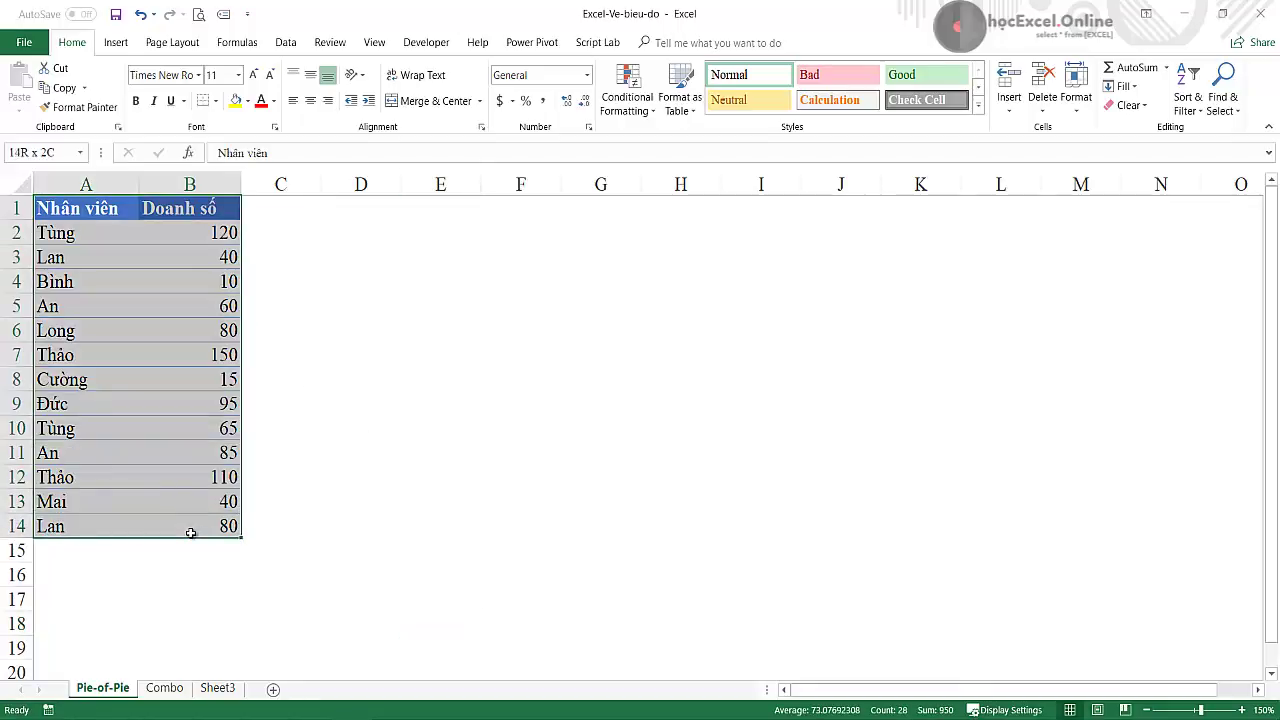
left_click(487, 459)
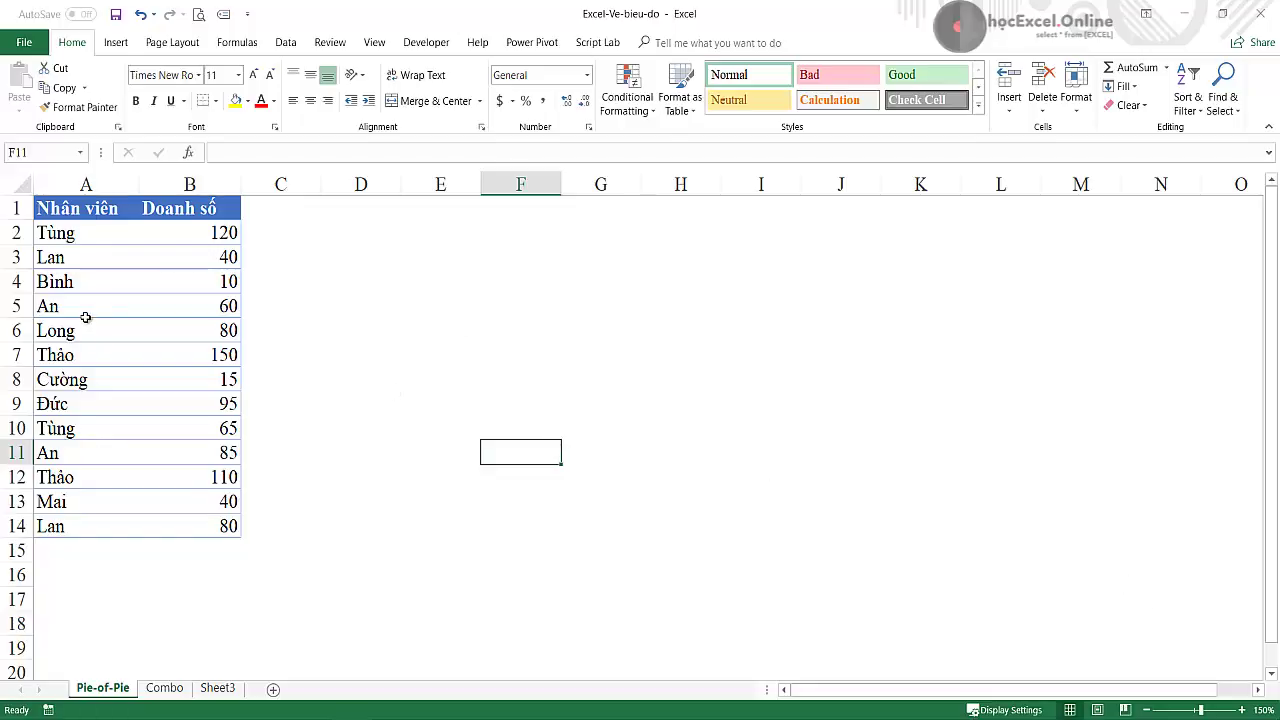
left_click(78, 231)
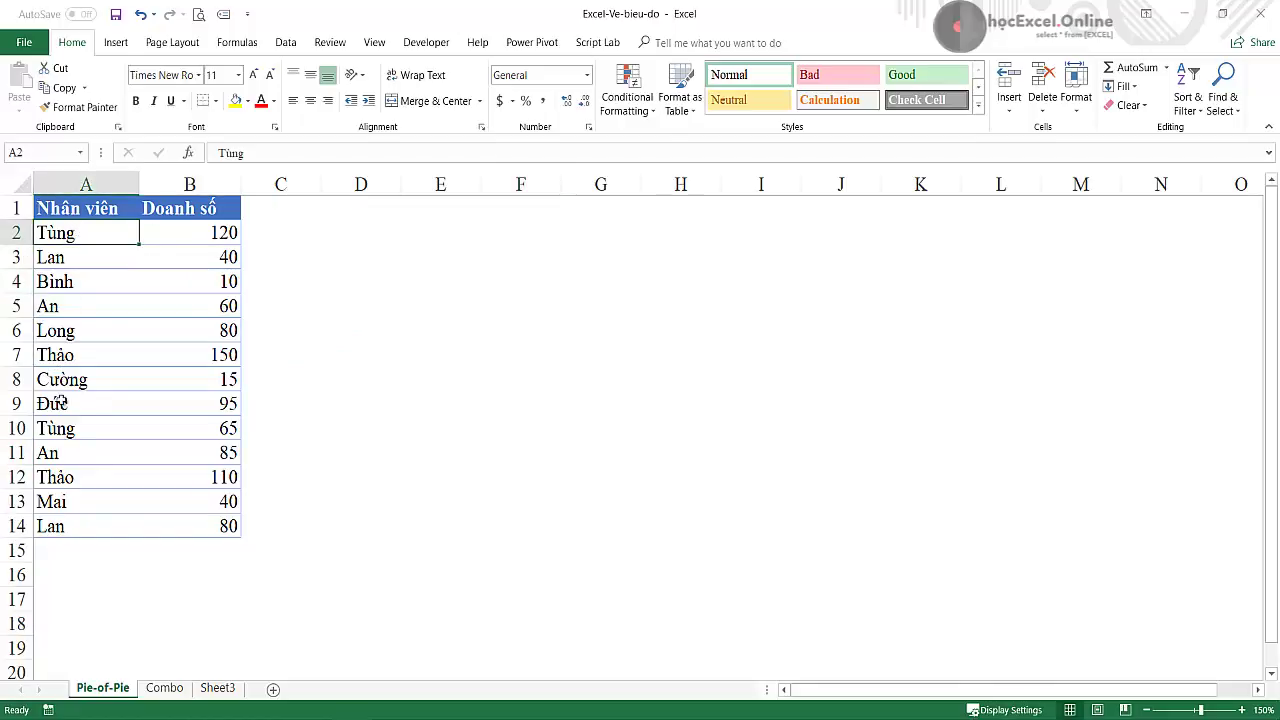
left_click(65, 432)
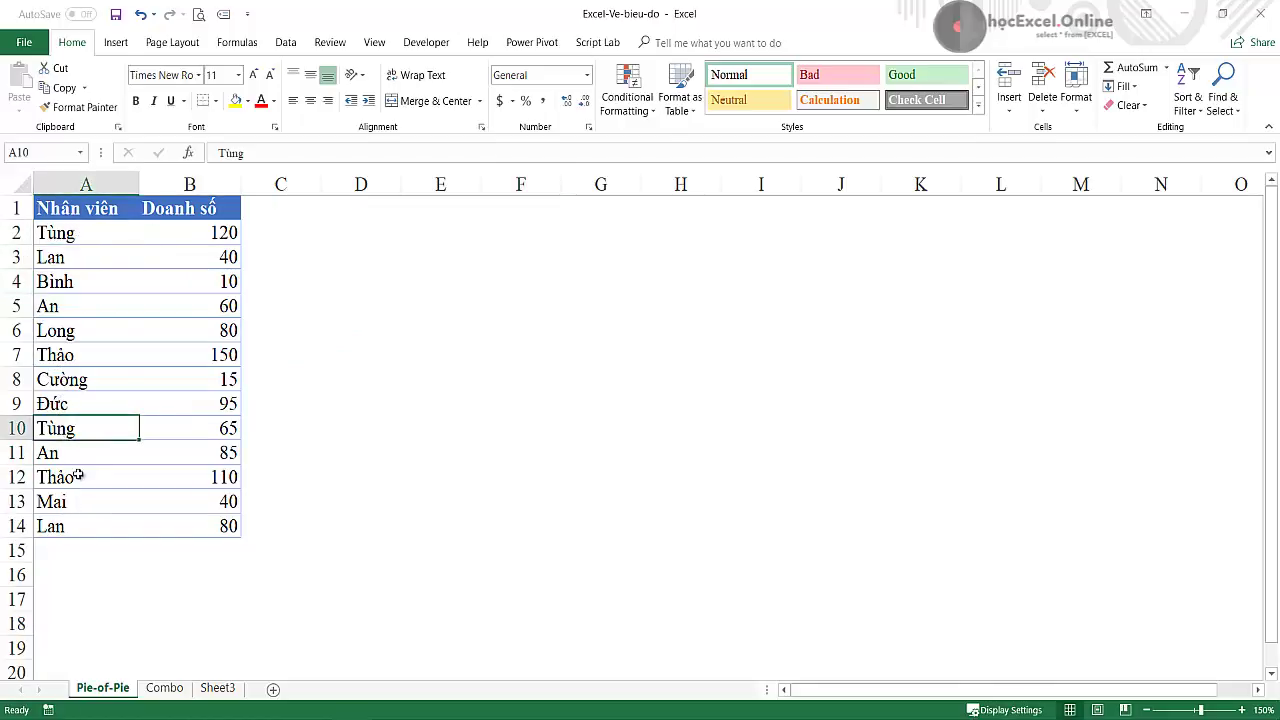
left_click_drag(110, 236, 197, 529)
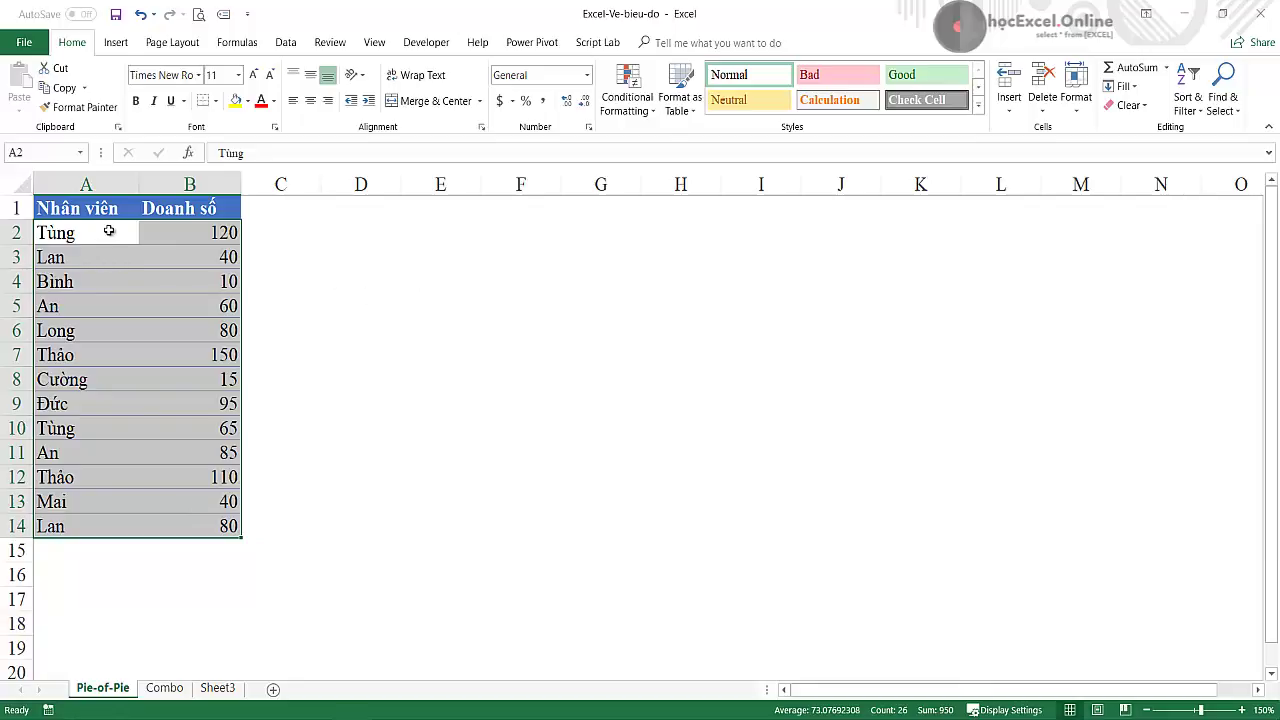
left_click_drag(109, 231, 64, 508)
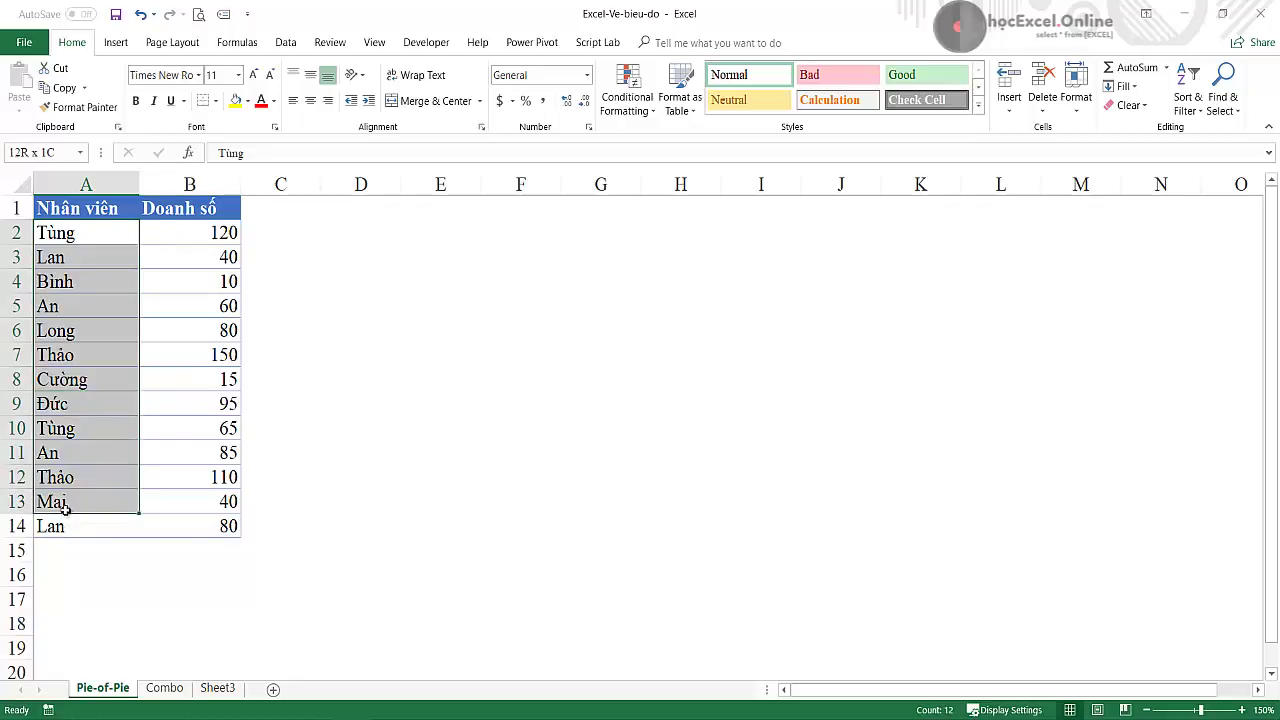
left_click_drag(189, 237, 163, 526)
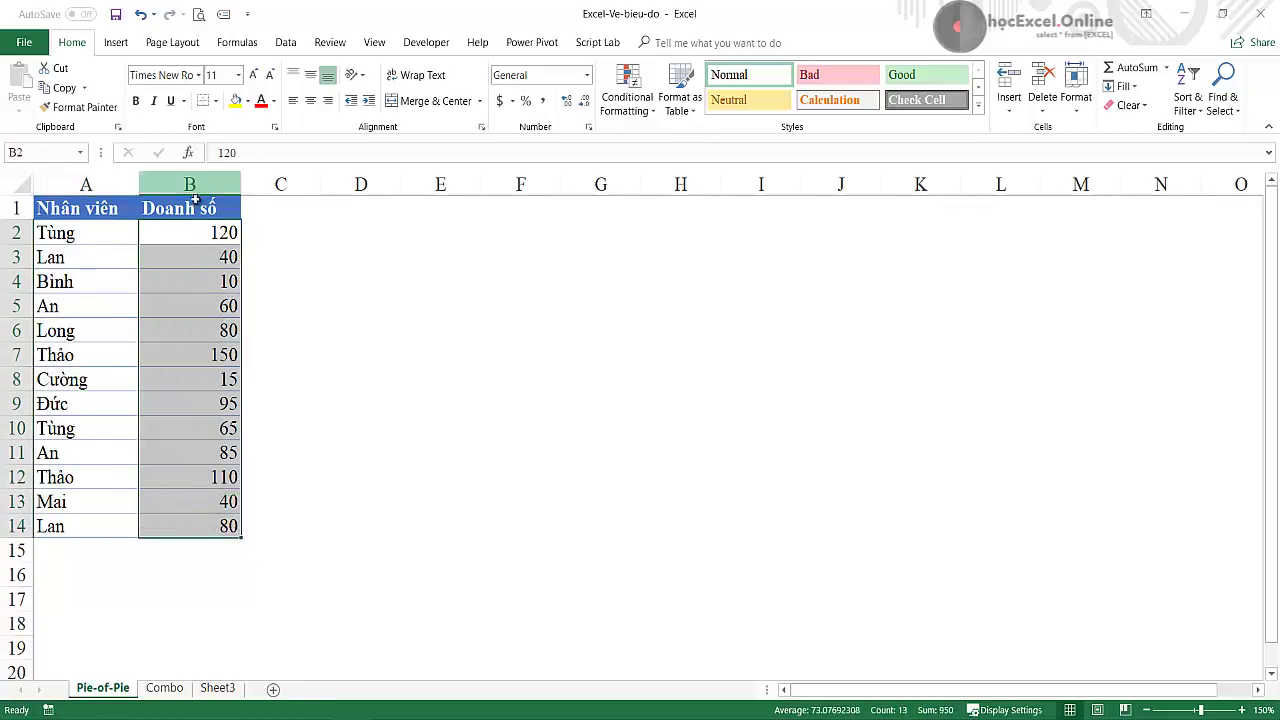
mouse_move(196, 204)
left_mouse_down()
mouse_move(76, 208)
mouse_move(194, 518)
left_mouse_up()
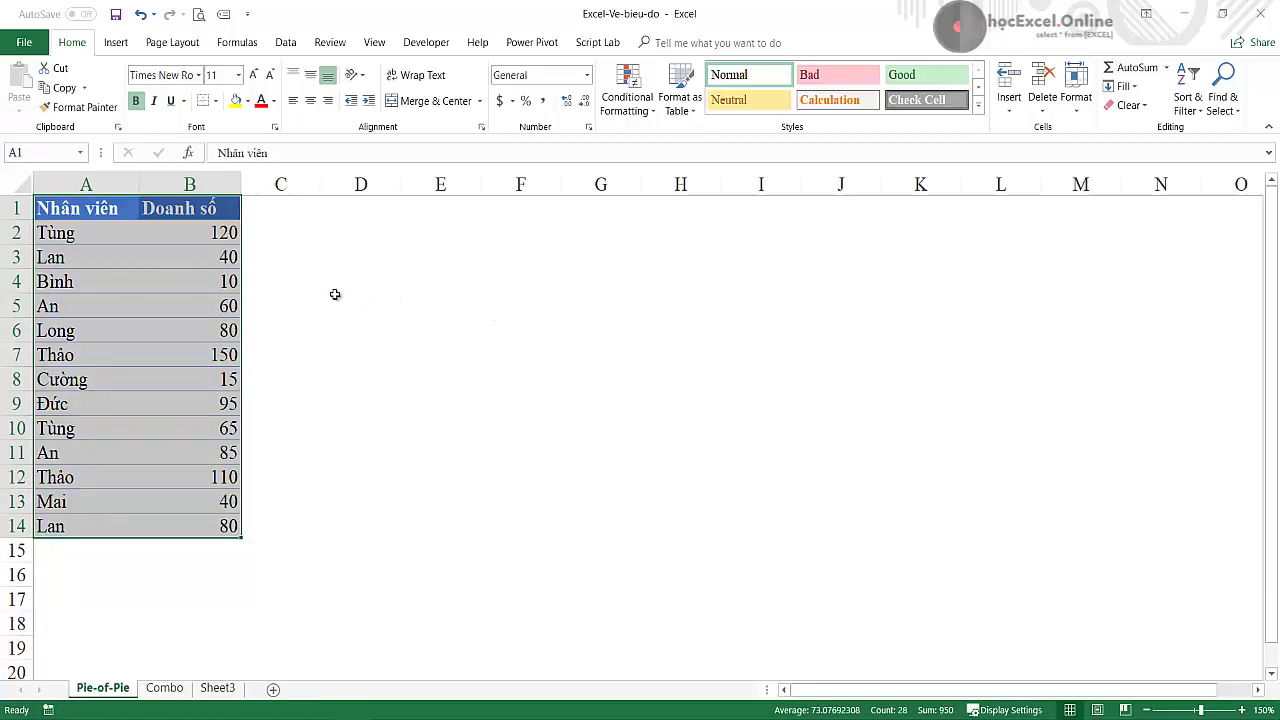
left_click(90, 240)
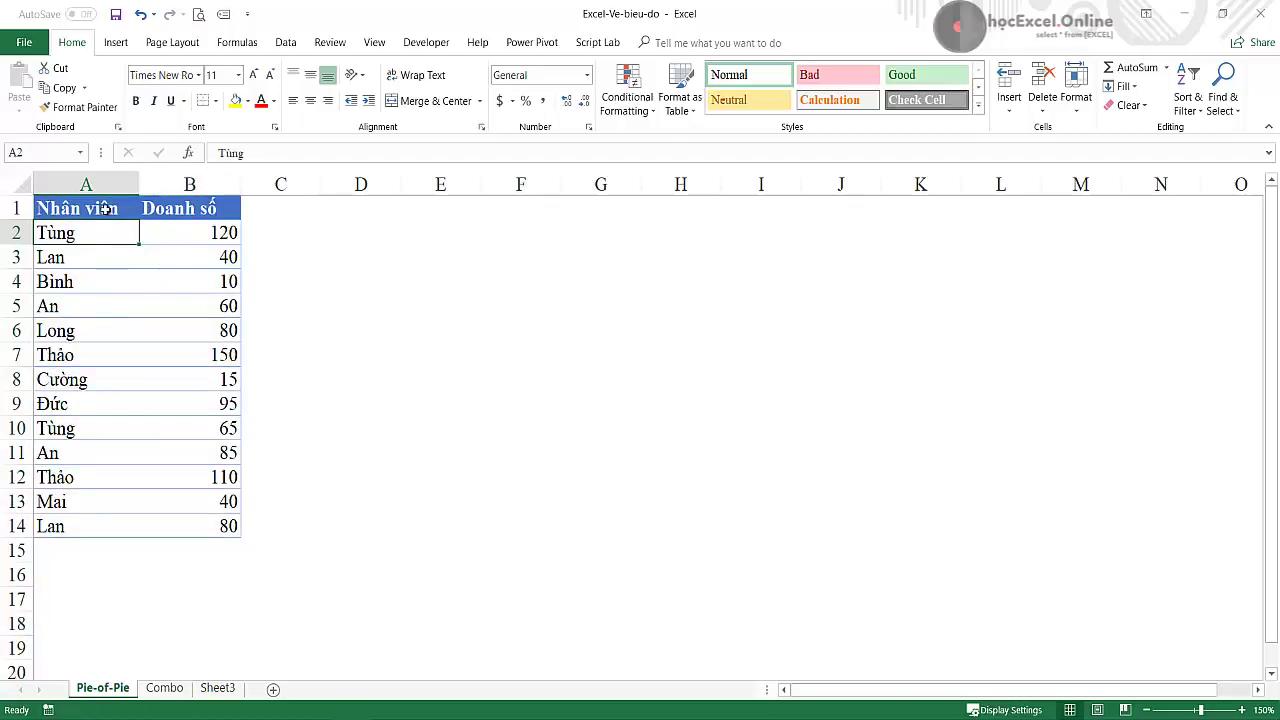
left_click_drag(105, 209, 96, 527)
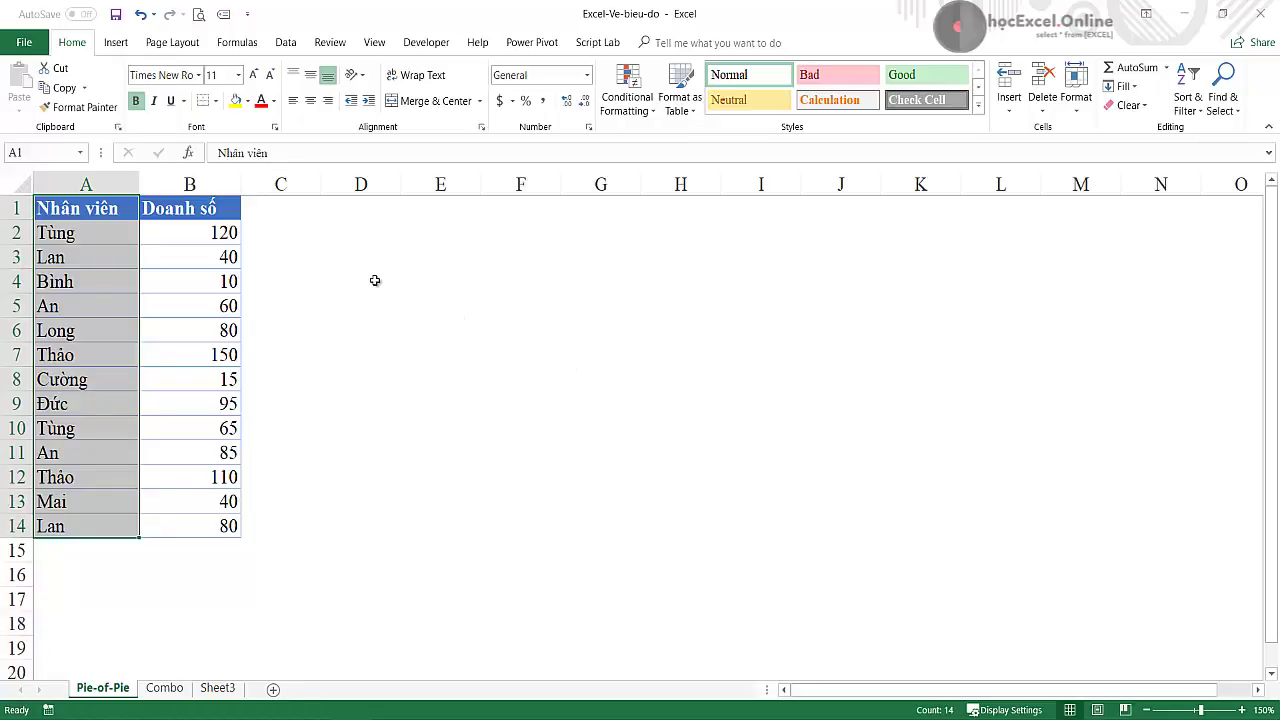
- Copy the employee names A1:A14 into column D and widen the column to fit
key("ctrl+c")
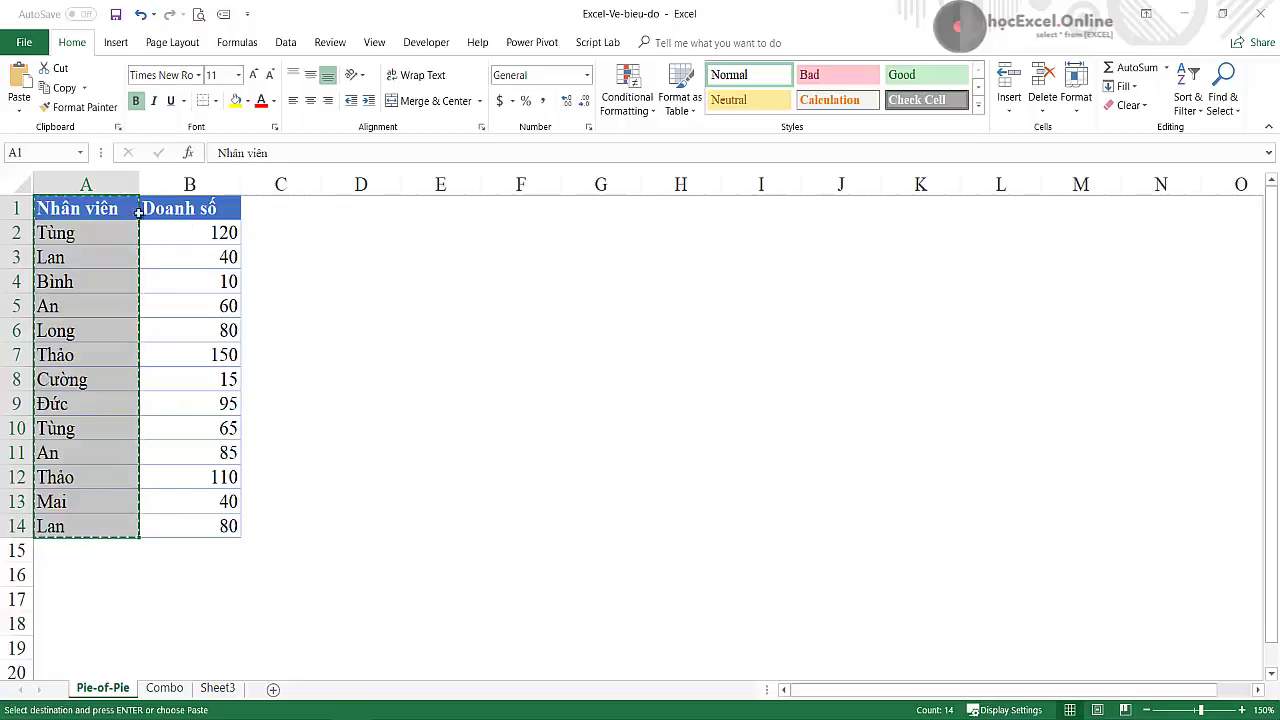
left_click(370, 207)
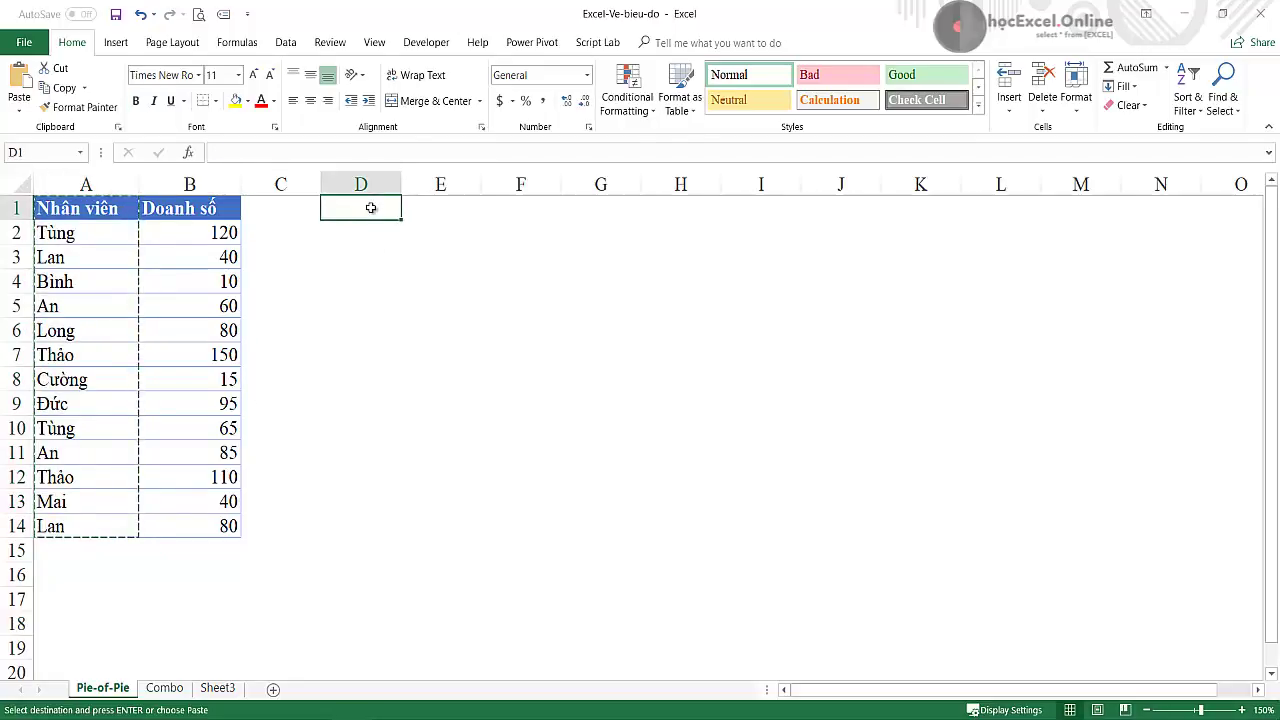
key("ctrl+v")
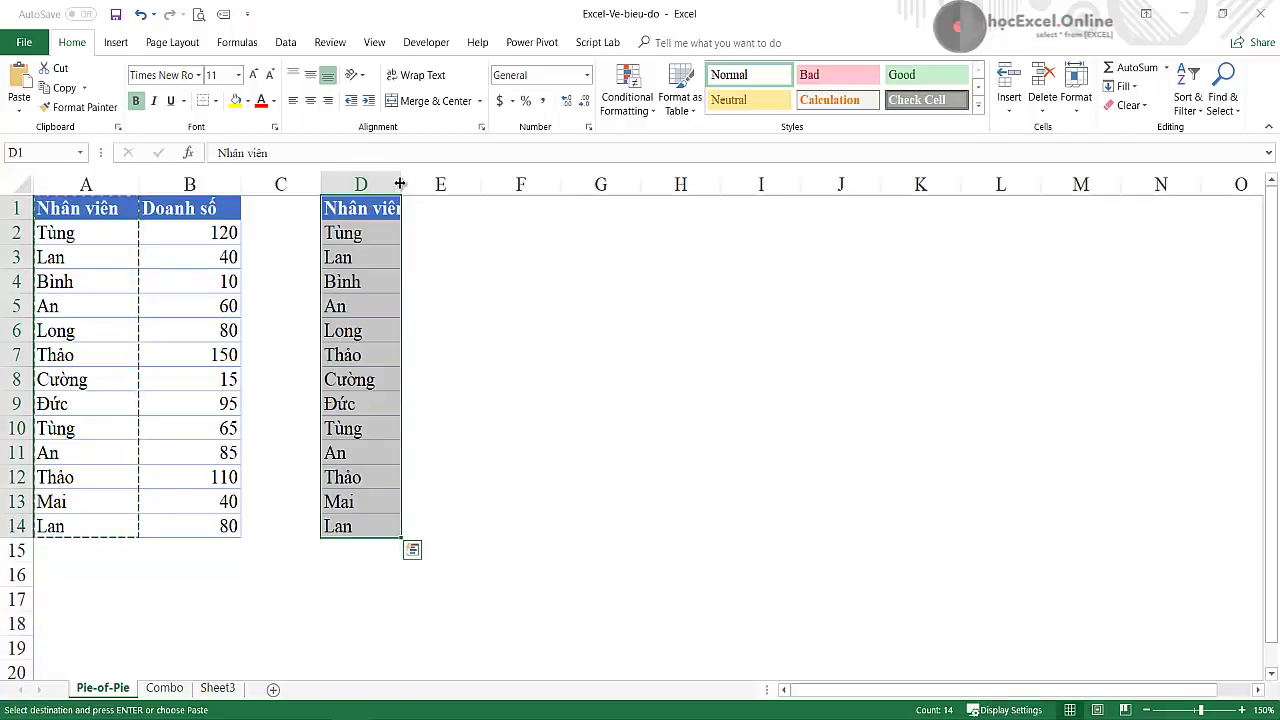
left_click_drag(401, 184, 427, 184)
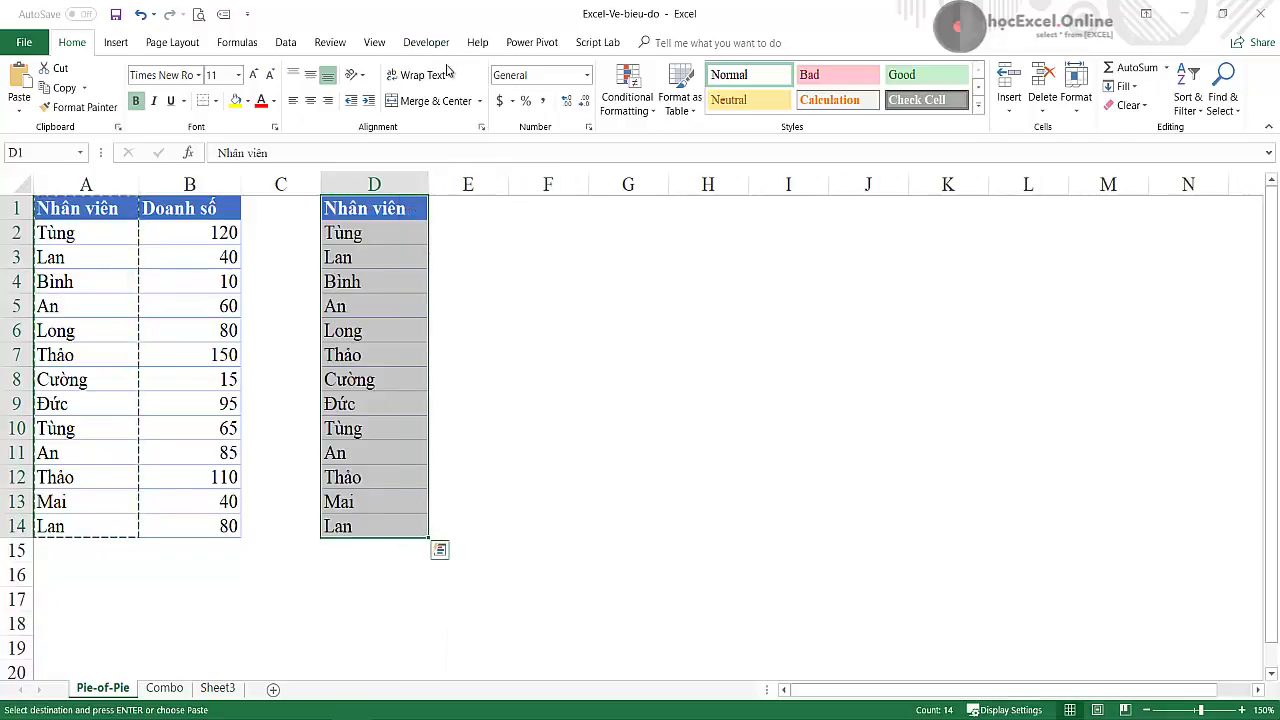
- Remove duplicates from column D, leaving nine unique names in D2:D10
left_click(282, 44)
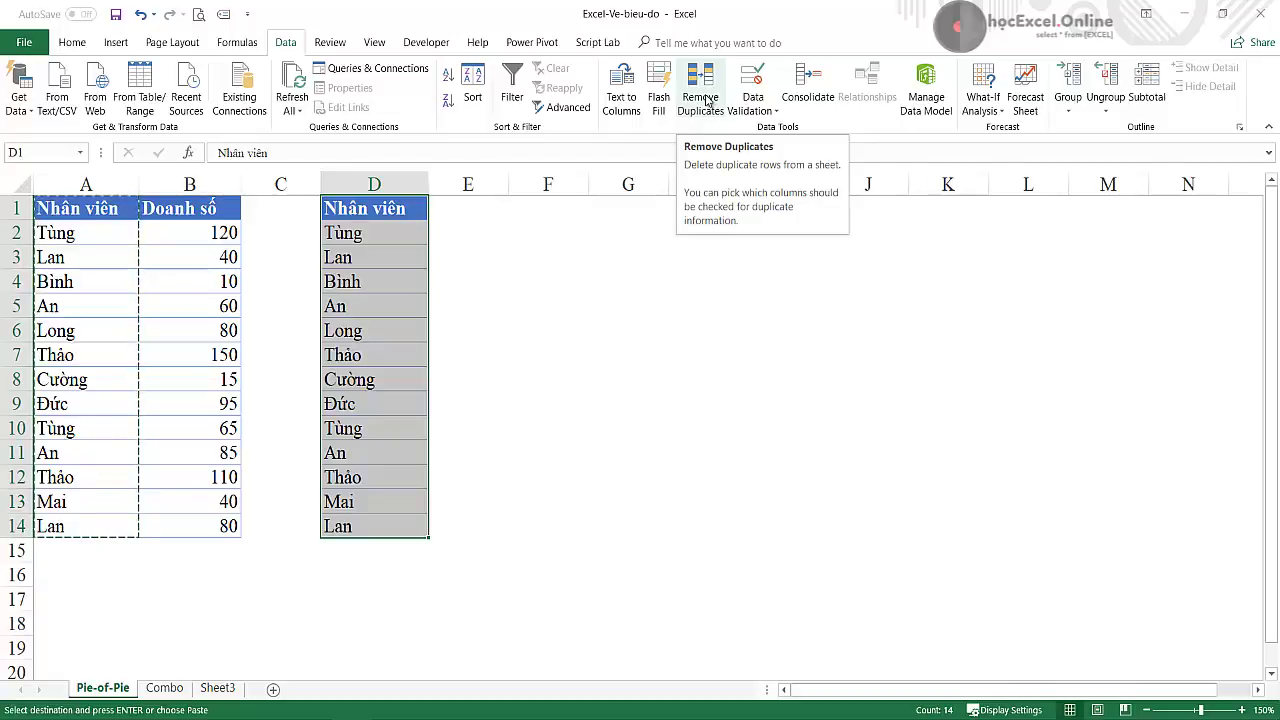
left_click(706, 100)
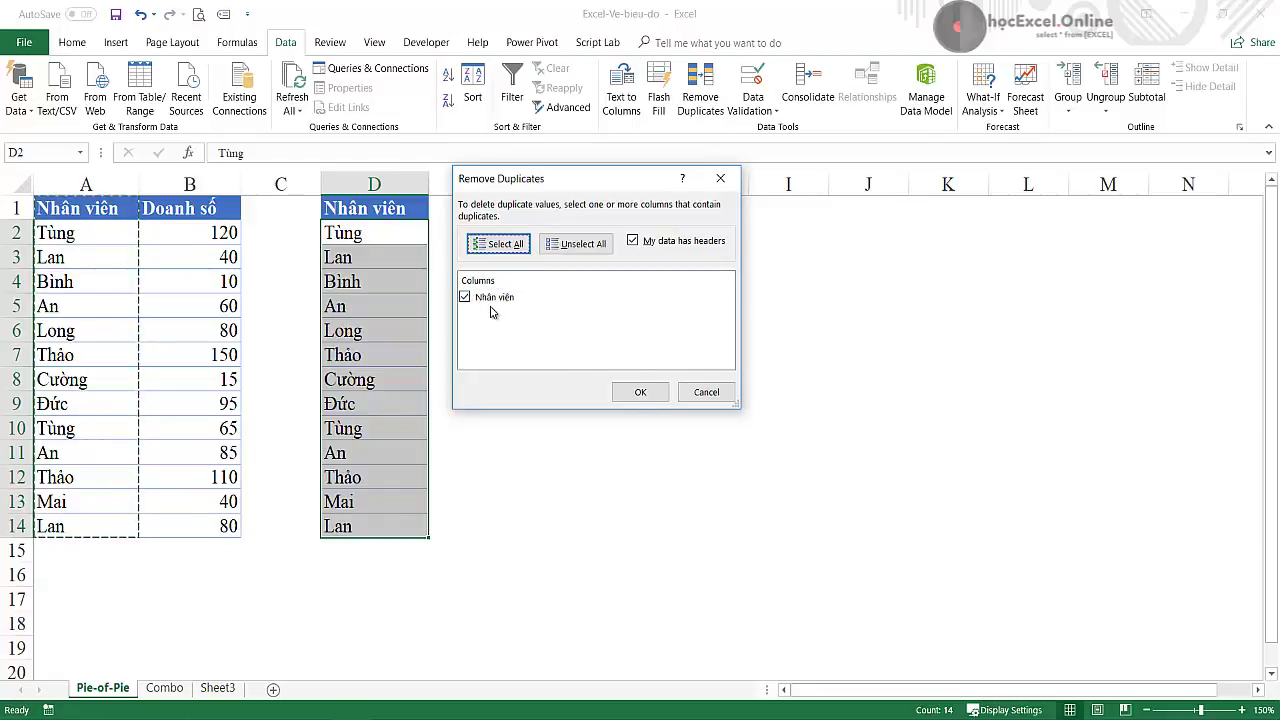
left_click(644, 392)
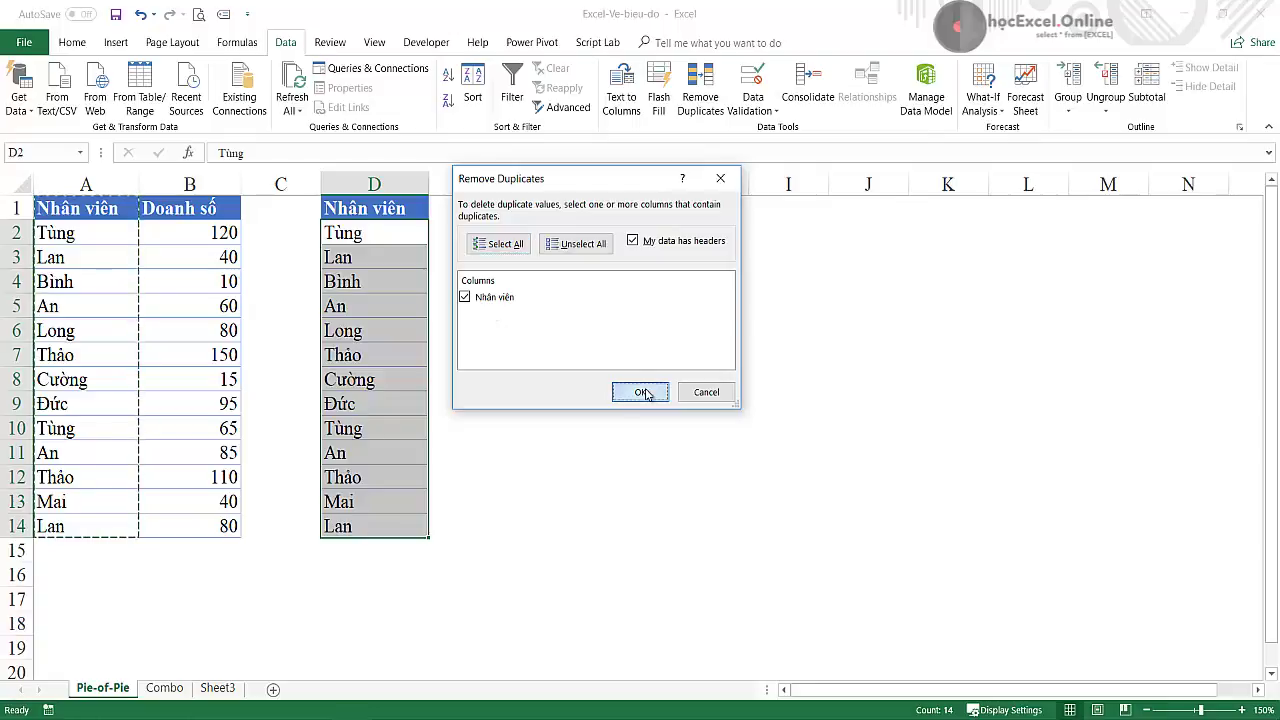
left_click_drag(641, 351, 601, 259)
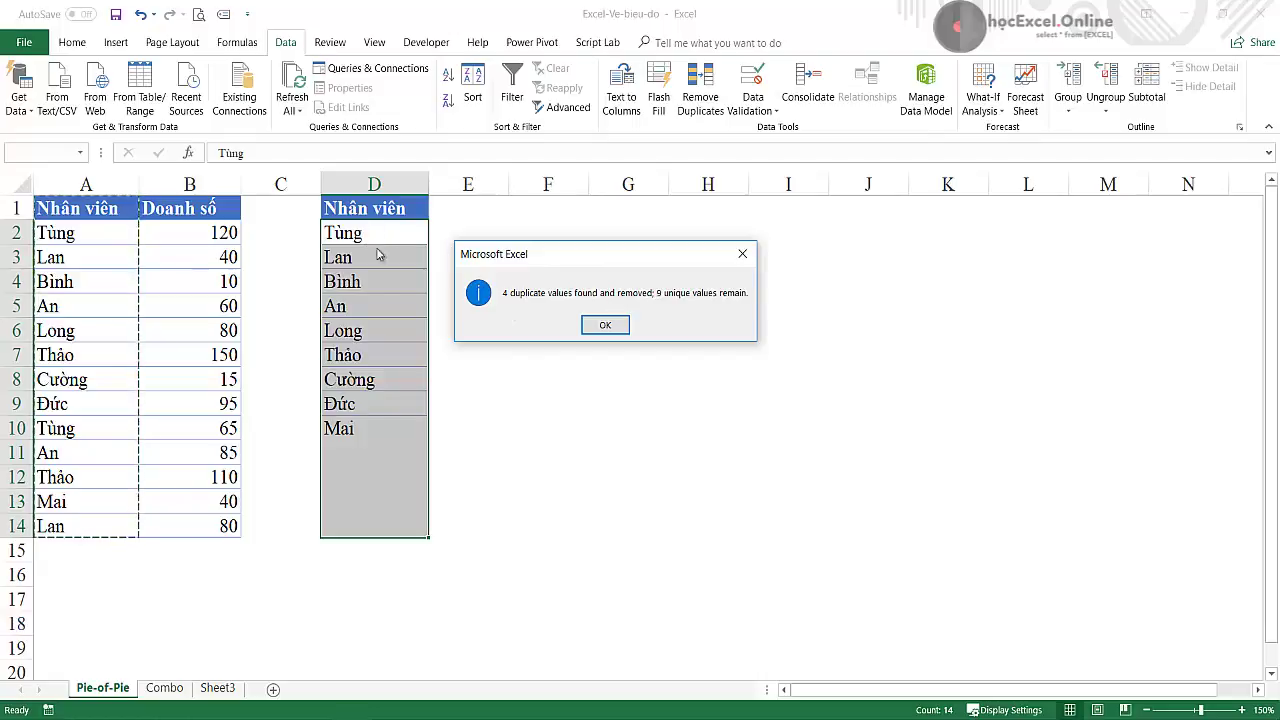
left_click(605, 327)
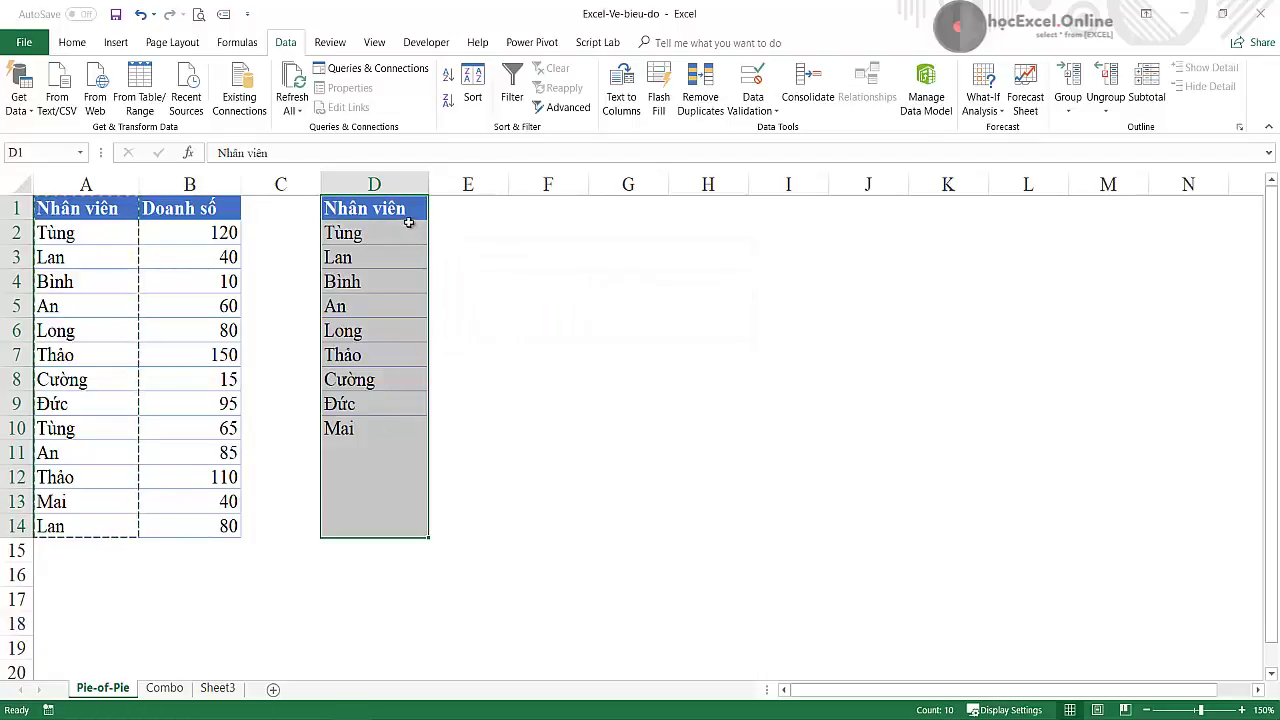
left_click_drag(409, 235, 398, 428)
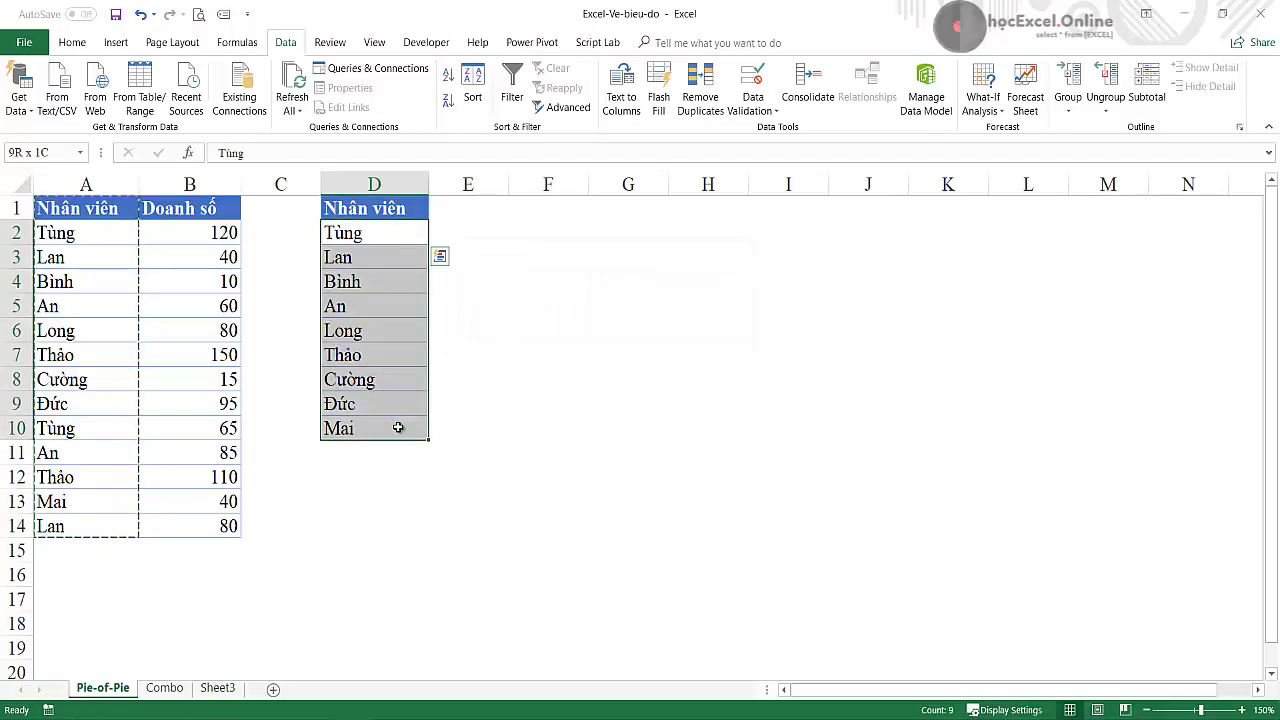
- Apply All Borders to the unique name list D2:D10
left_click(70, 43)
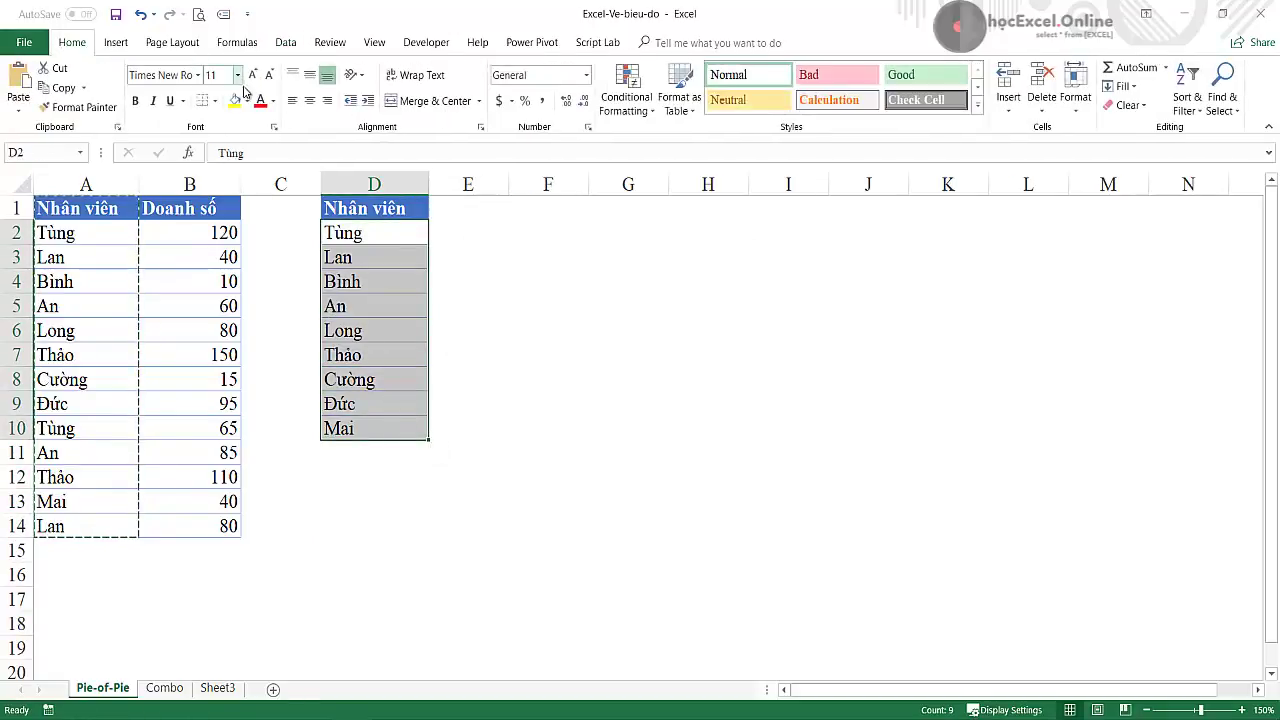
left_click(215, 101)
left_click(232, 250)
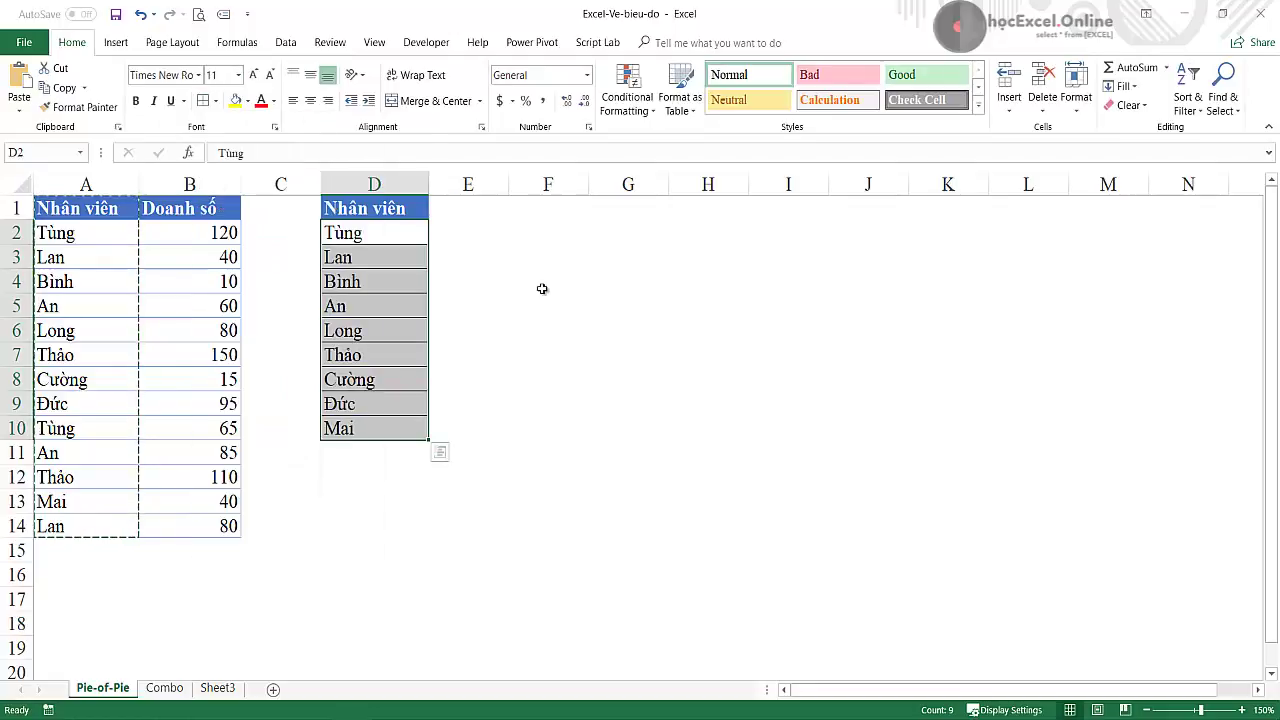
left_click(542, 289)
key("Escape")
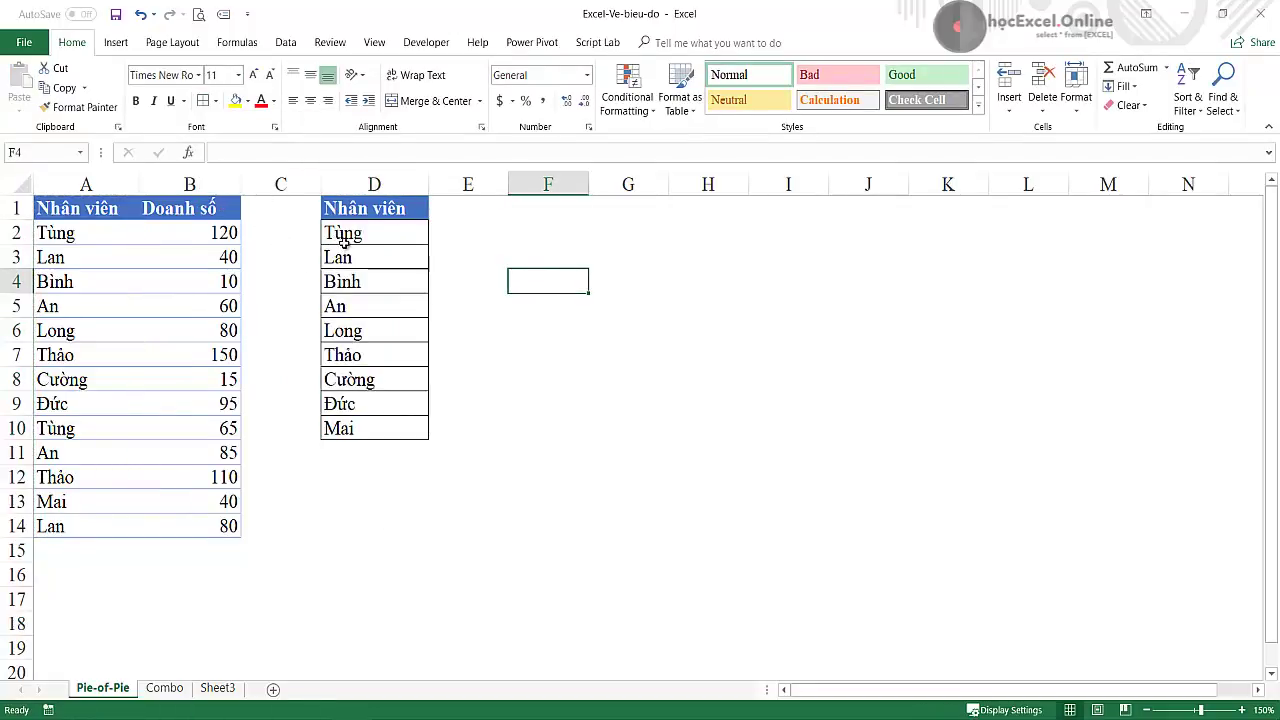
- Copy the Doanh số header from B1 into E1 and widen column E to fit
left_click(471, 211)
left_click(405, 230)
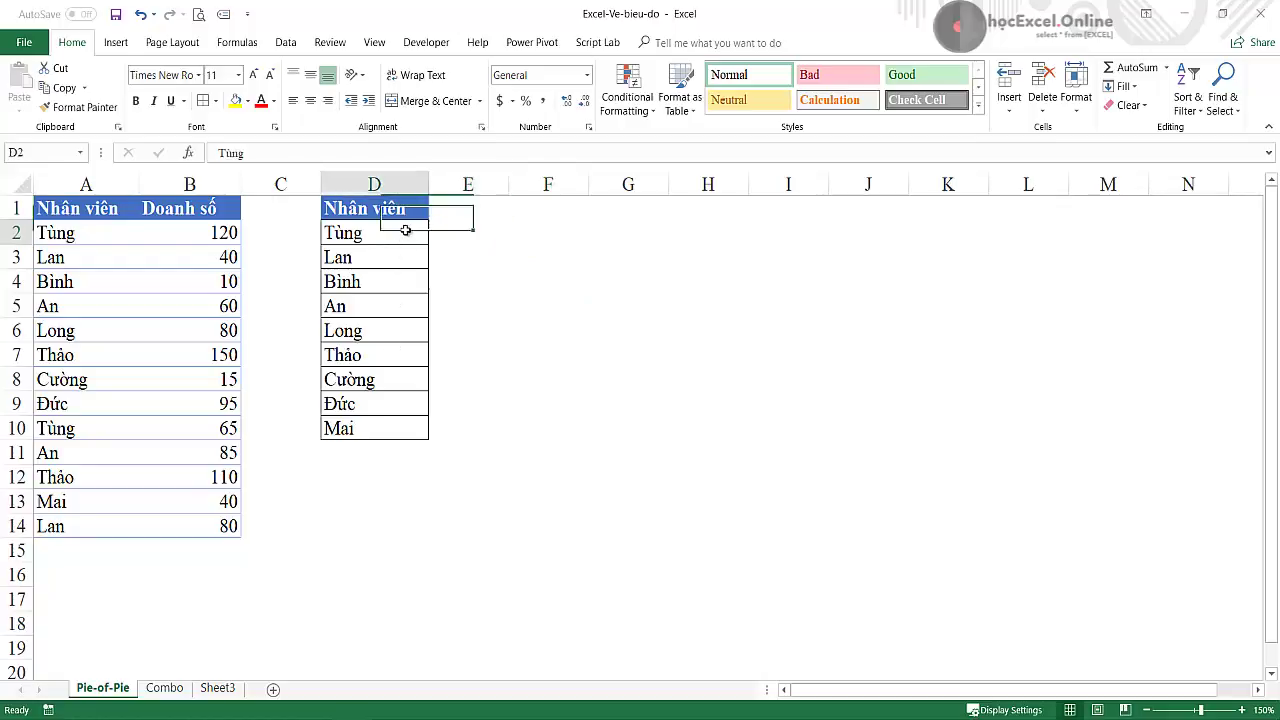
left_click_drag(400, 208, 486, 432)
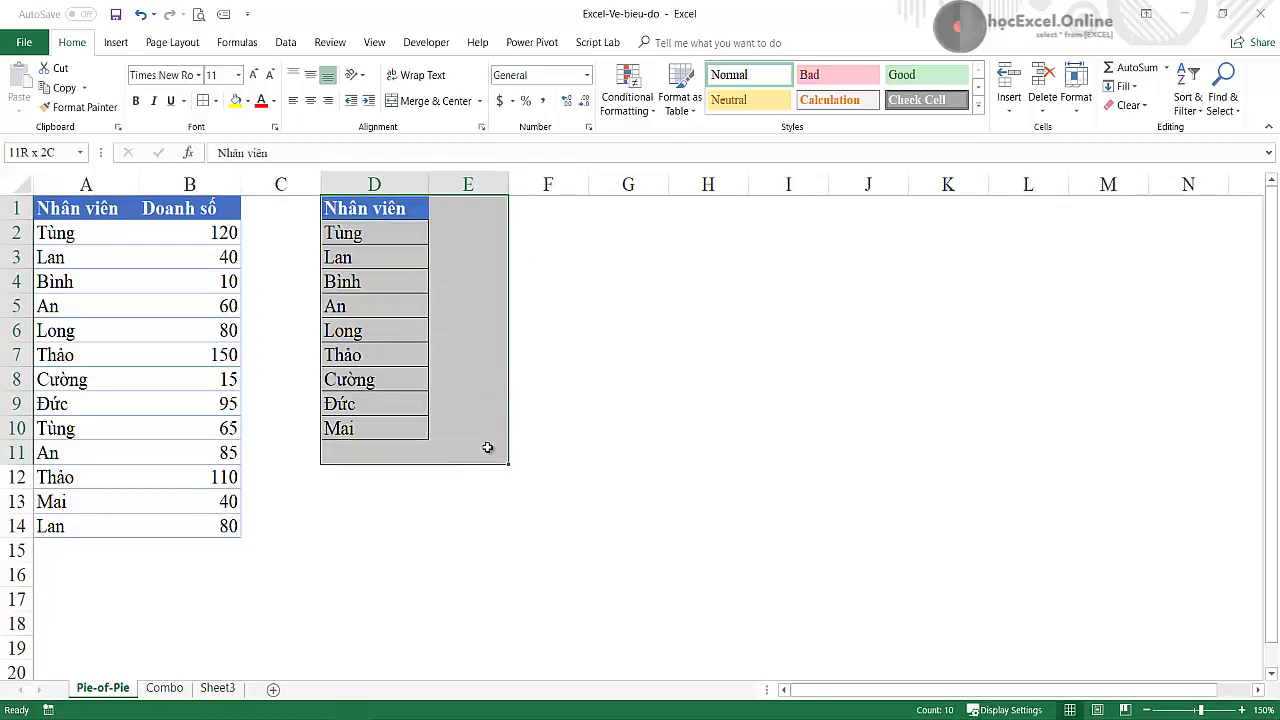
left_click(159, 188)
left_click(200, 208)
key("ctrl+c")
left_click(462, 214)
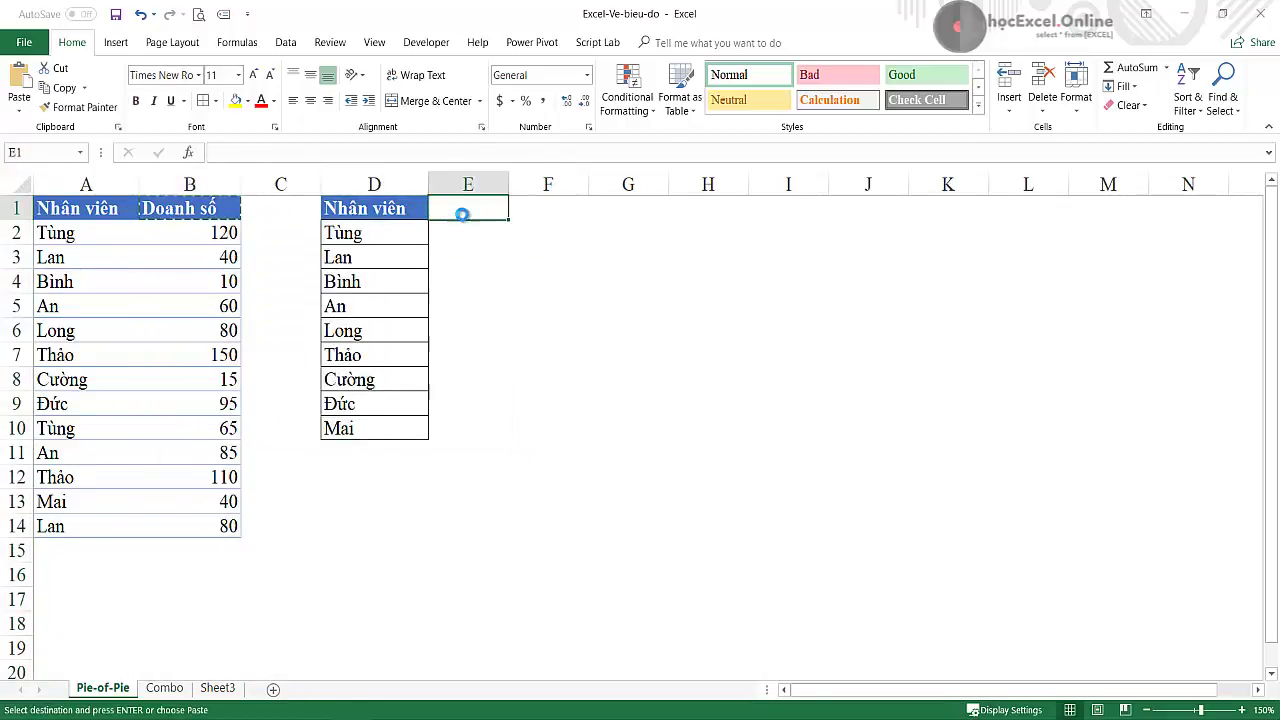
key("ctrl+v")
left_click(470, 238)
left_click_drag(508, 183, 522, 183)
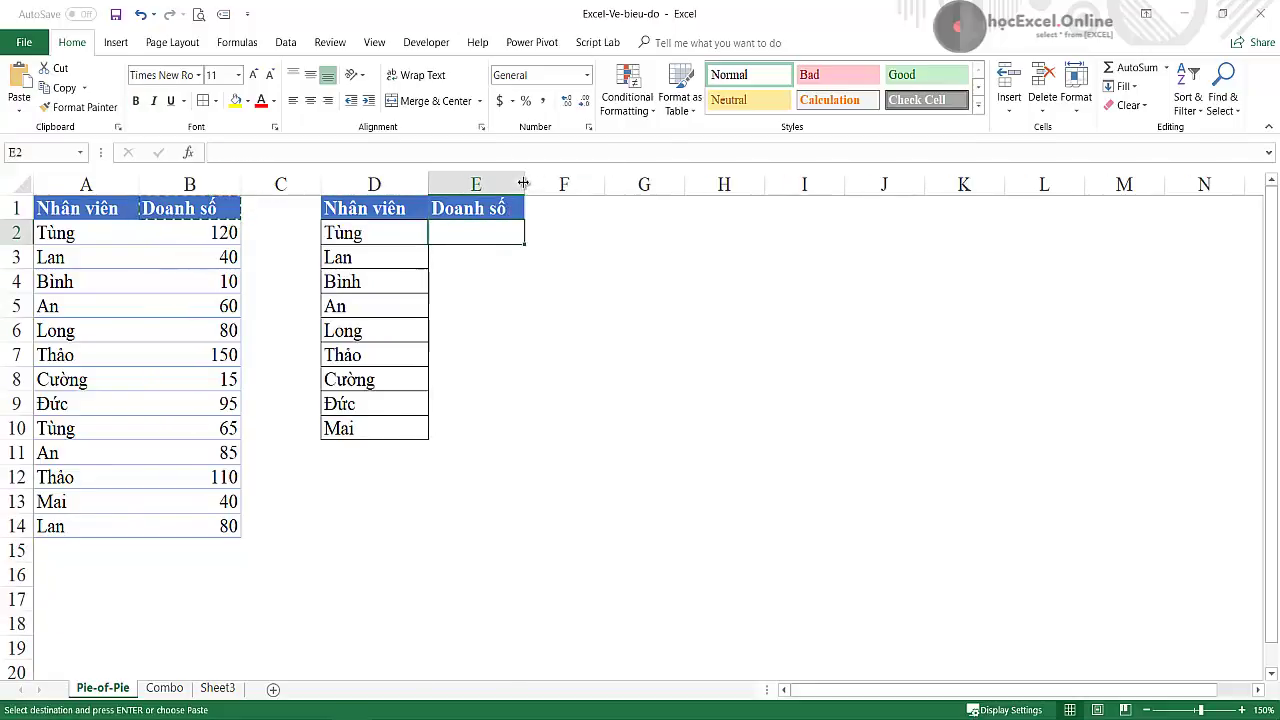
key("Escape")
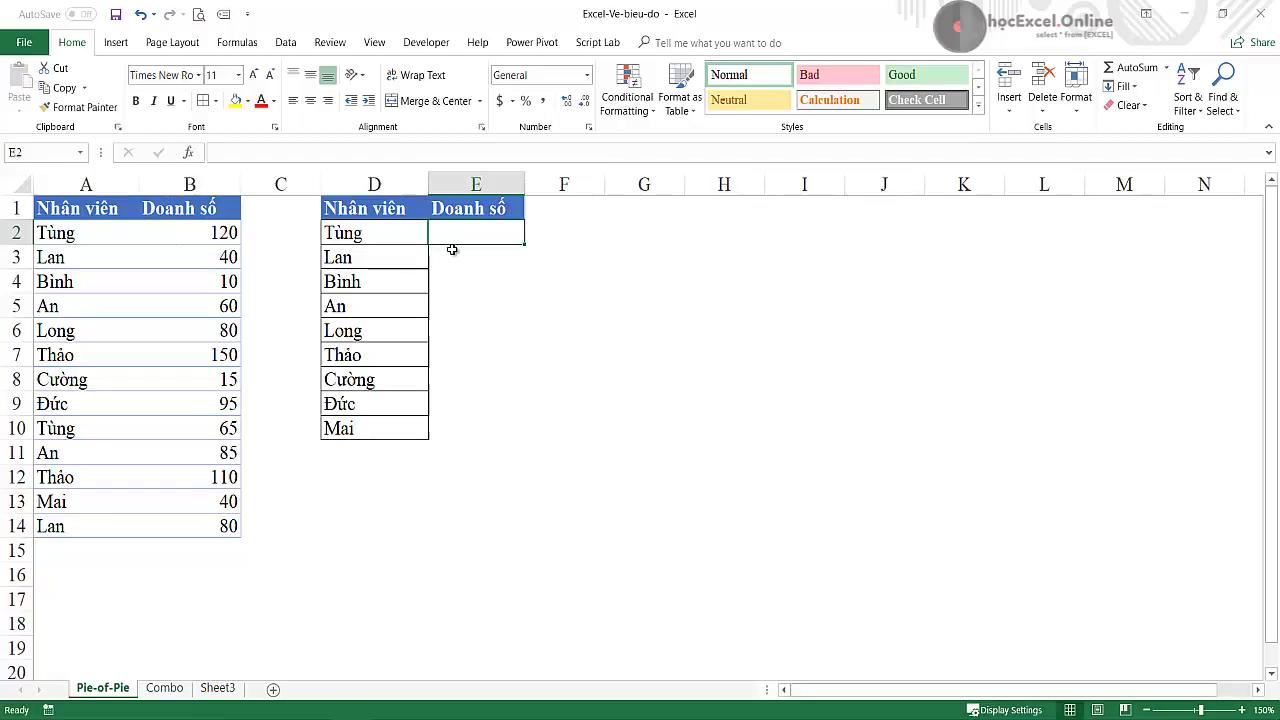
- In E2, begin =SUMIF( with the absolute range $A$2:$A$14 followed by a comma
type("=sumi")
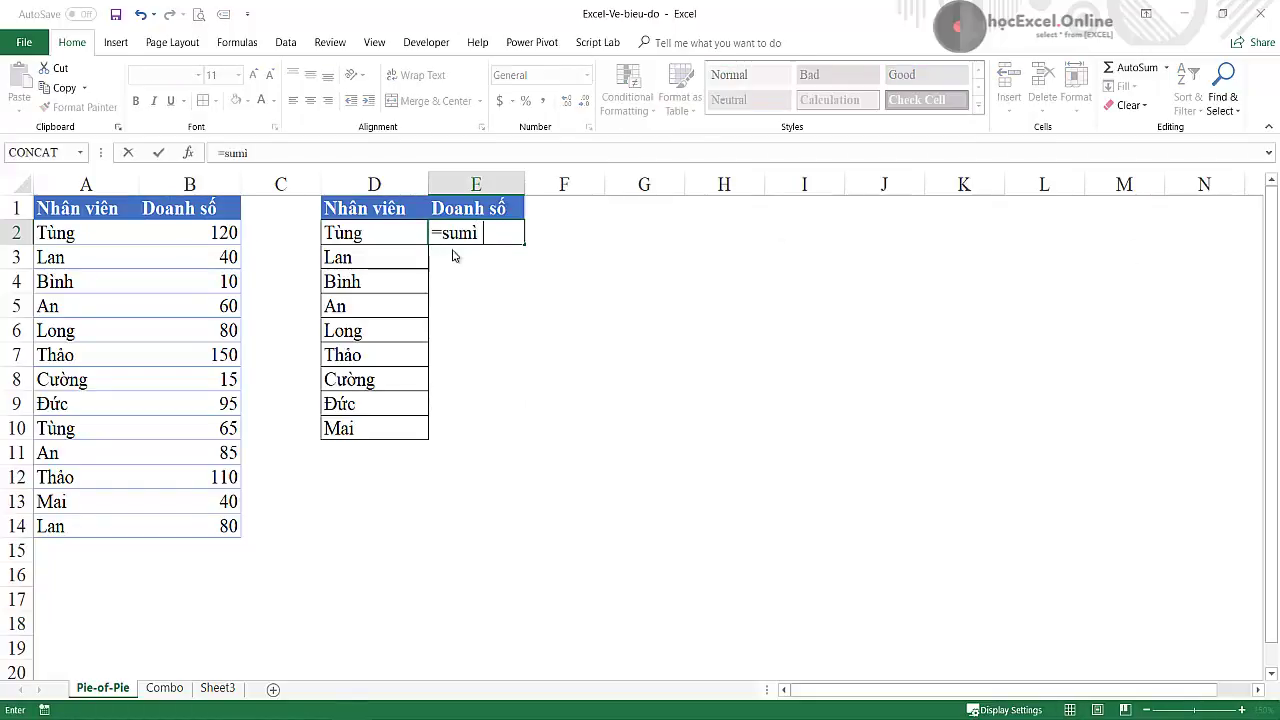
key("Tab")
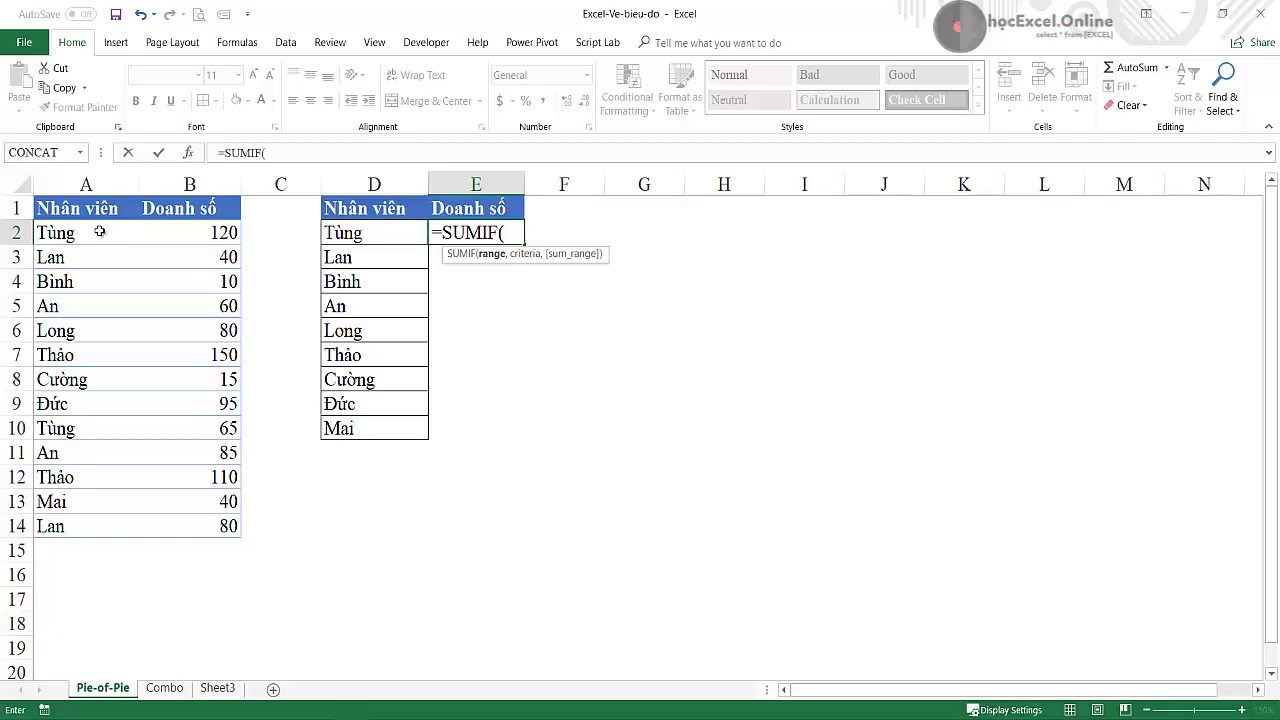
left_click_drag(100, 232, 64, 525)
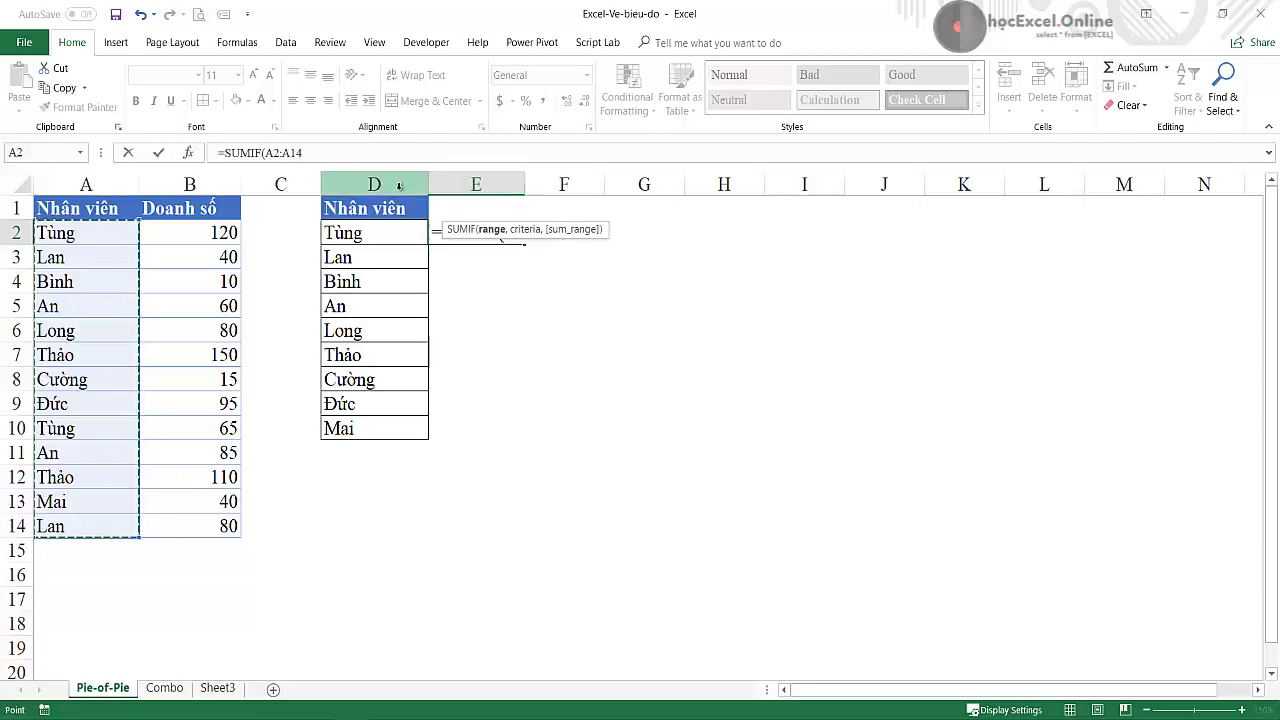
key("F4")
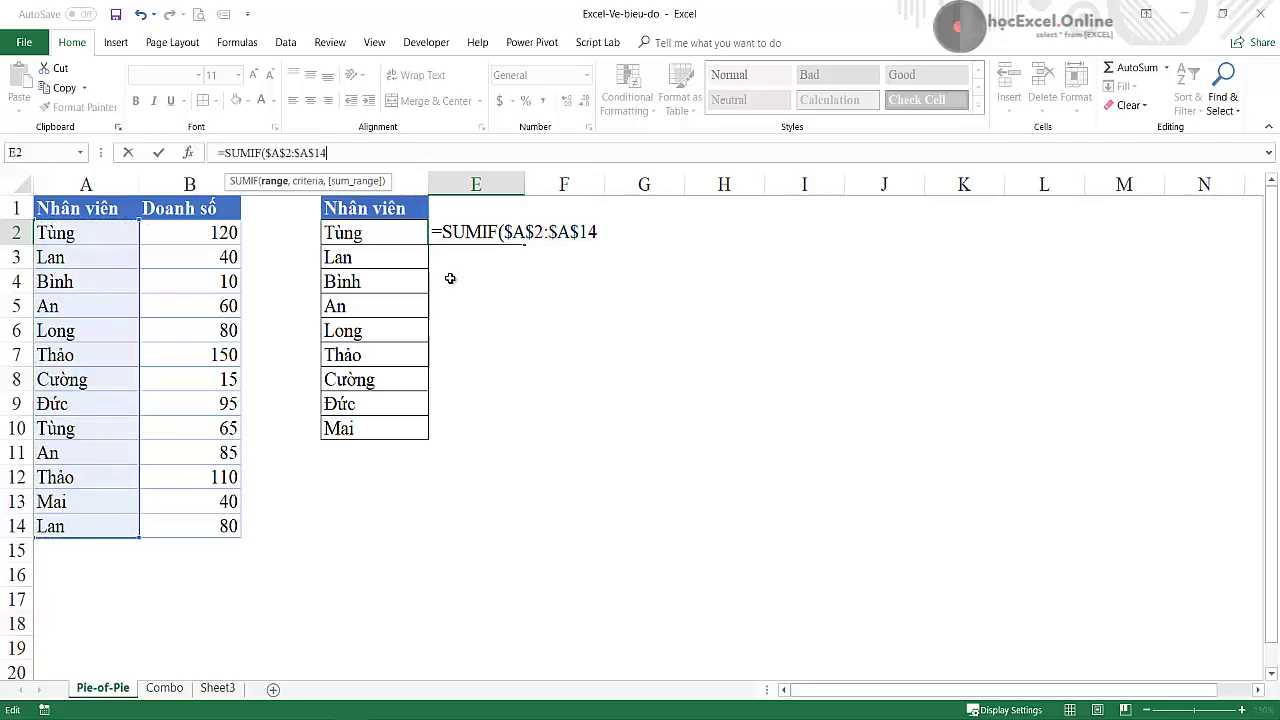
left_click(285, 152)
type(",")
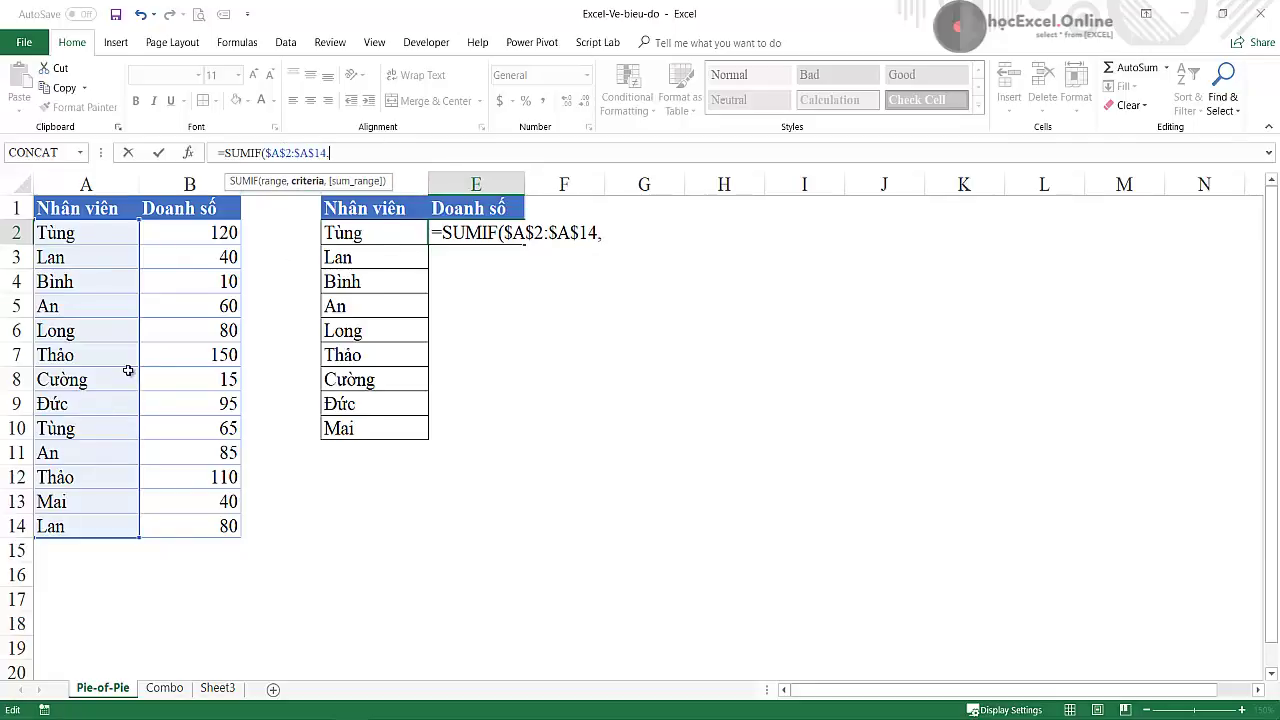
- Add $D2 (Tùng) as the SUMIF criteria, followed by a comma
left_click(394, 237)
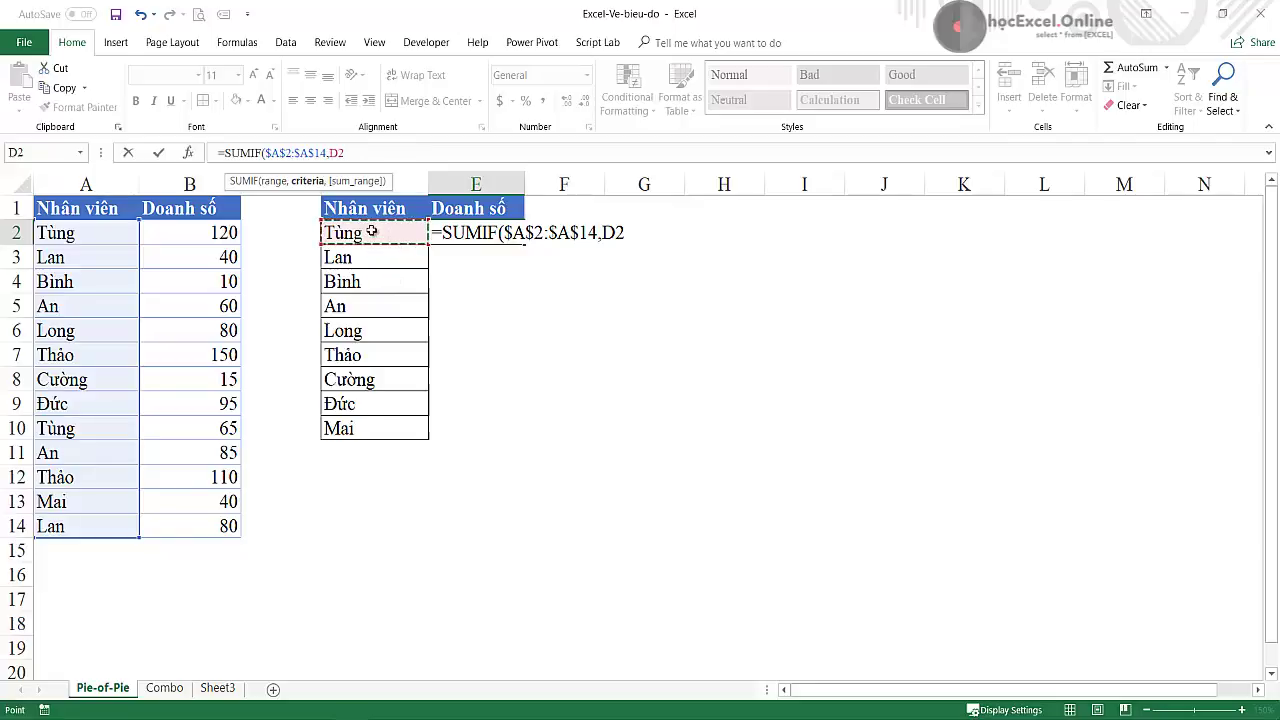
left_click(336, 155)
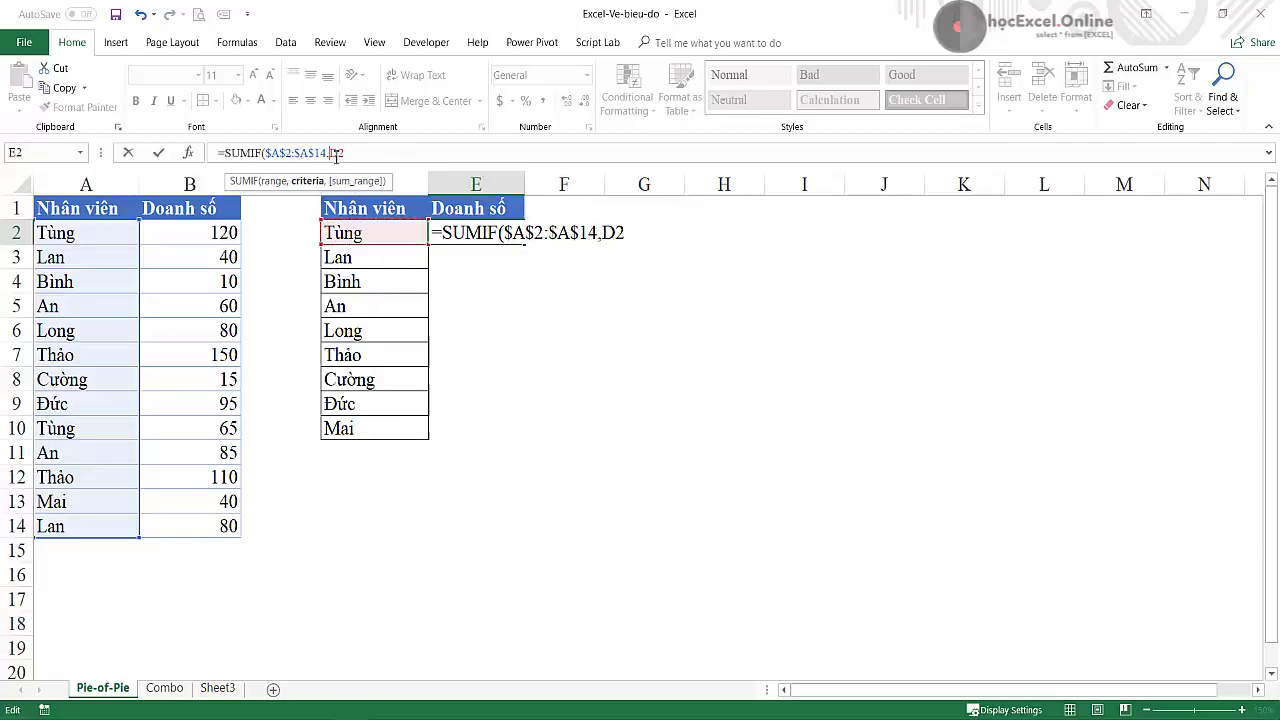
type("$")
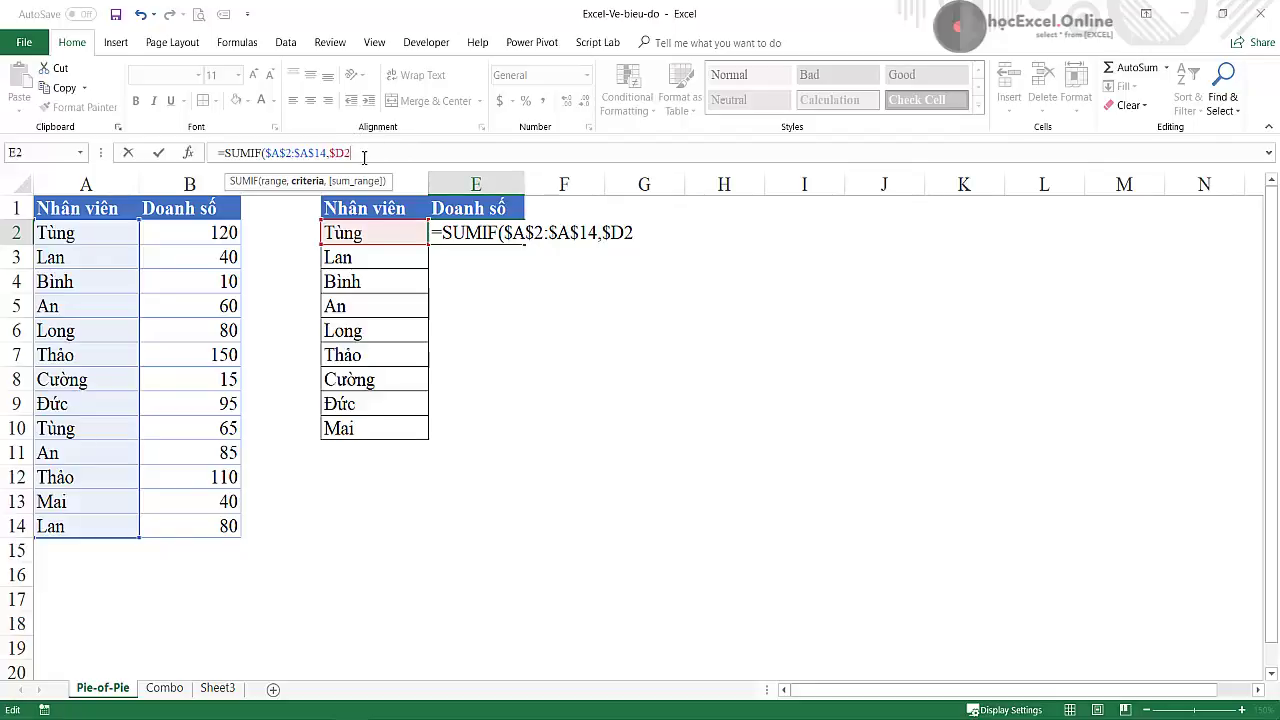
type(",")
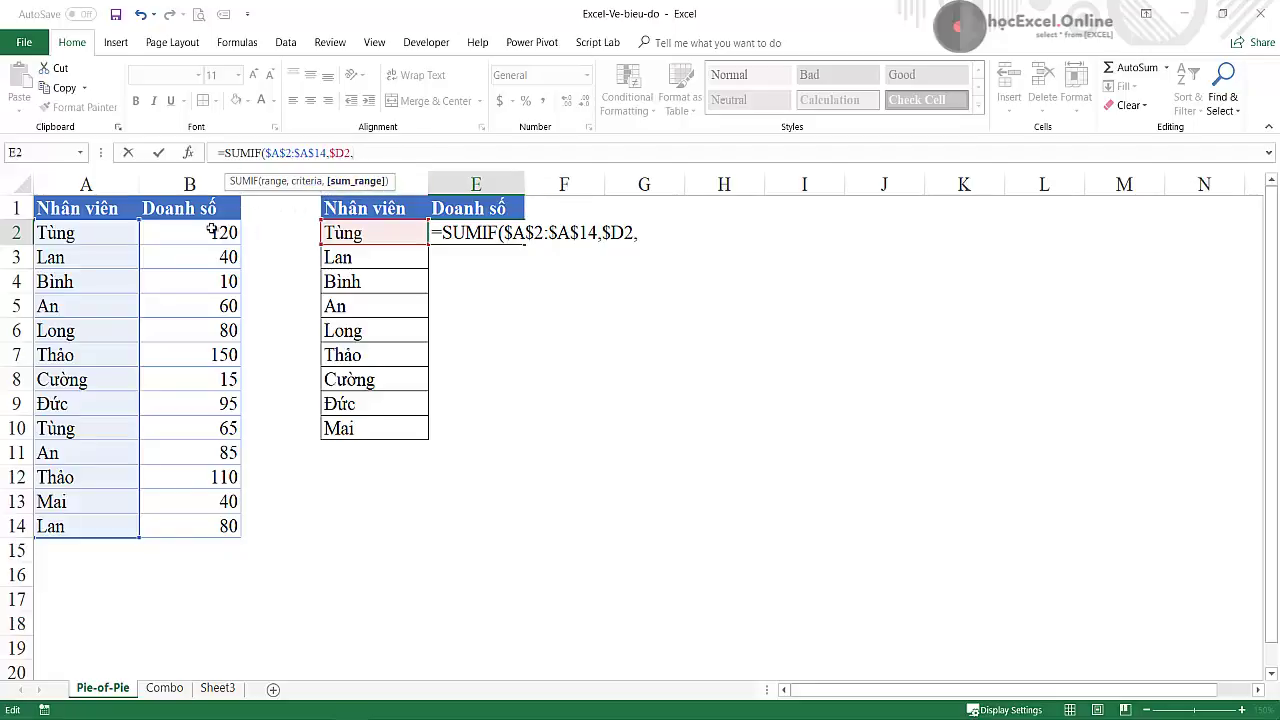
- Add the absolute sum range $B$2:$B$14 and close the formula, returning 185
left_click_drag(211, 230, 212, 526)
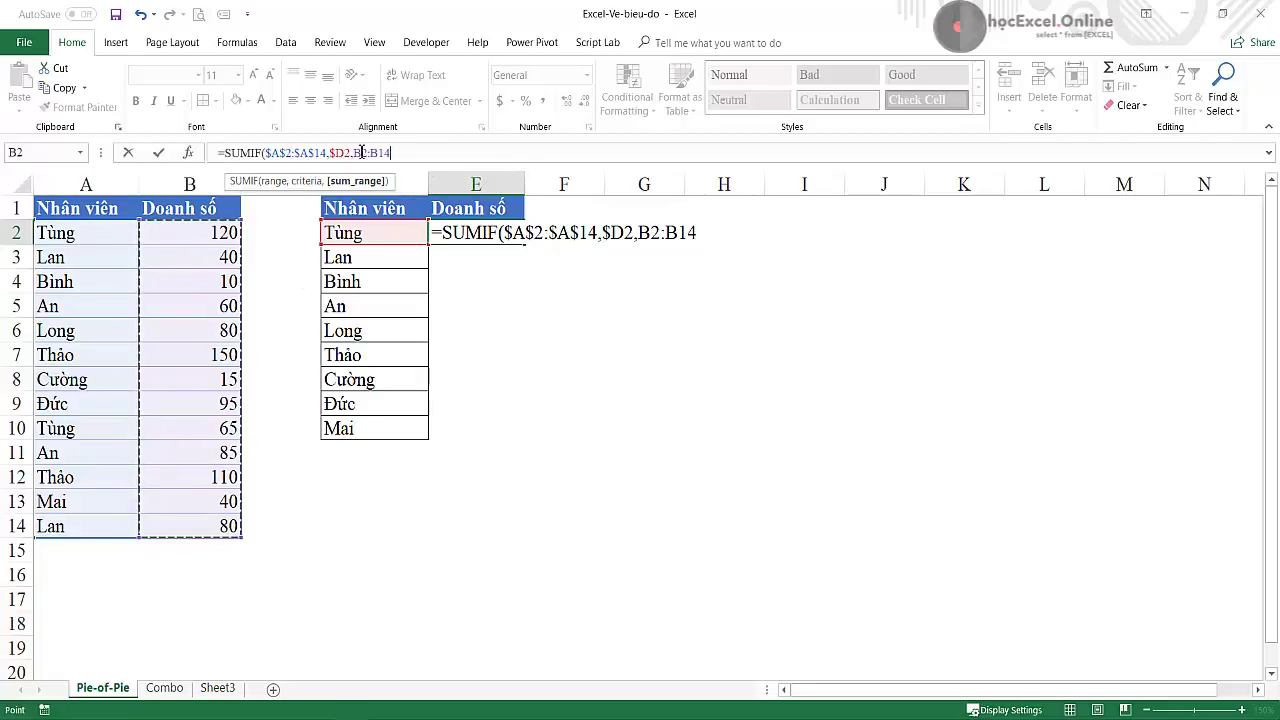
left_click_drag(354, 152, 451, 152)
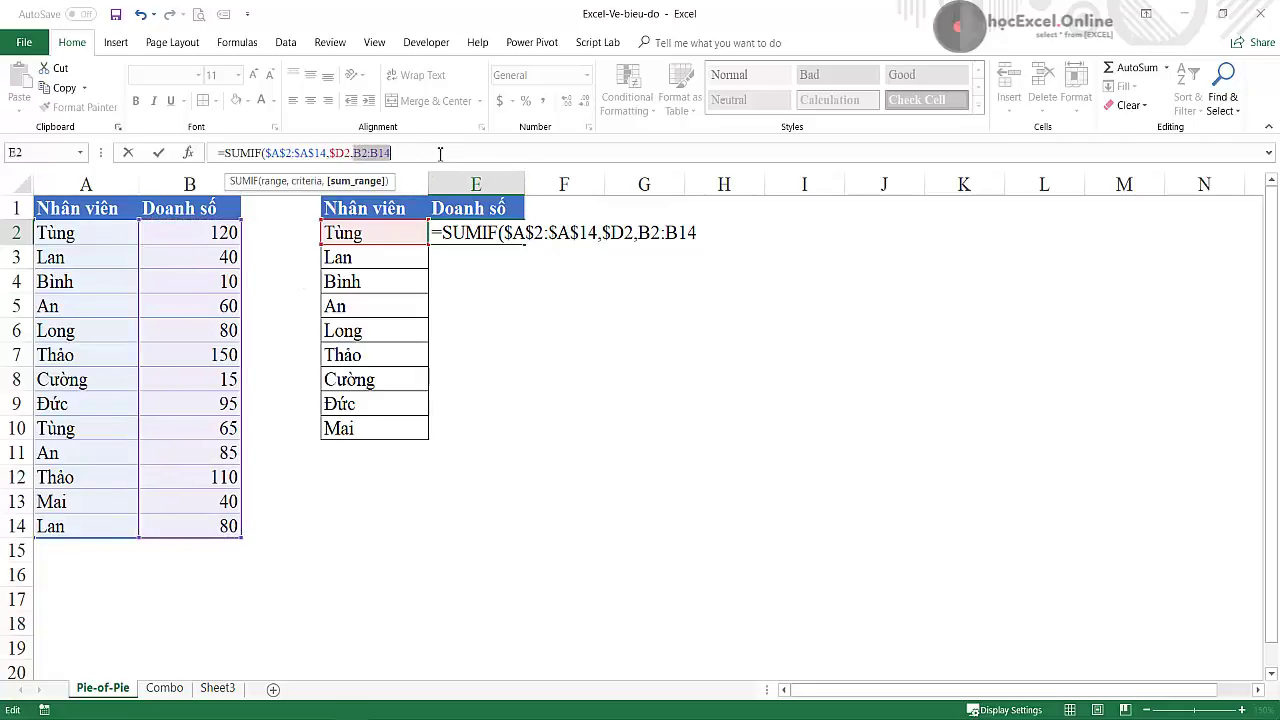
left_click(440, 153)
key("F4")
left_click(363, 153)
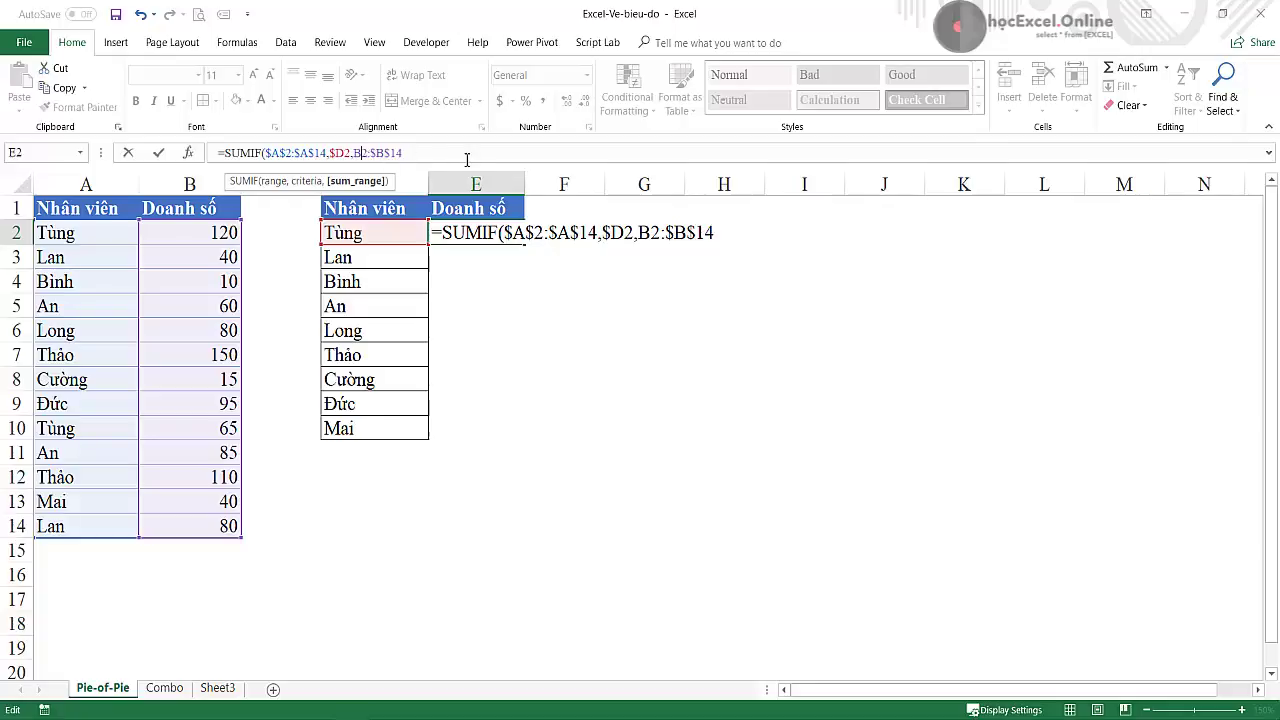
key("F4")
left_click(466, 148)
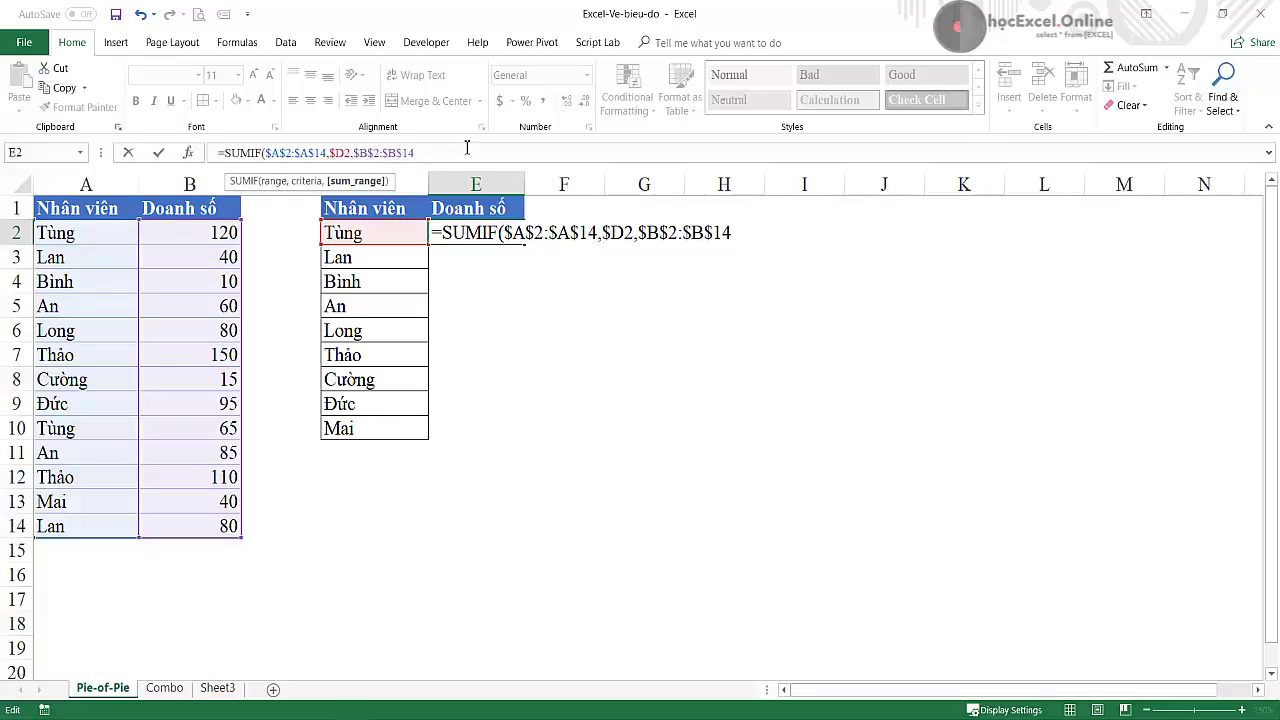
type(")")
key("Return")
- Fill the SUMIF from E2 down to E10, giving totals like 120 for Lan and 260 for Thảo
left_click(478, 236)
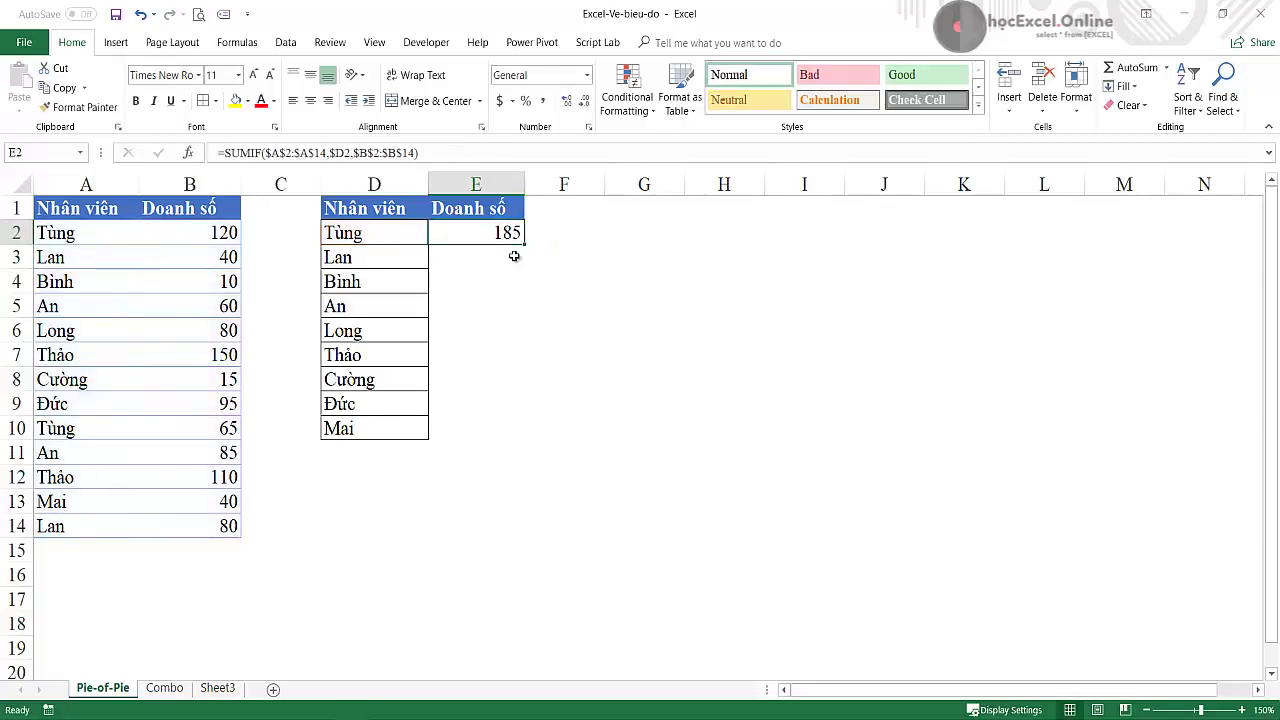
left_click_drag(524, 244, 508, 434)
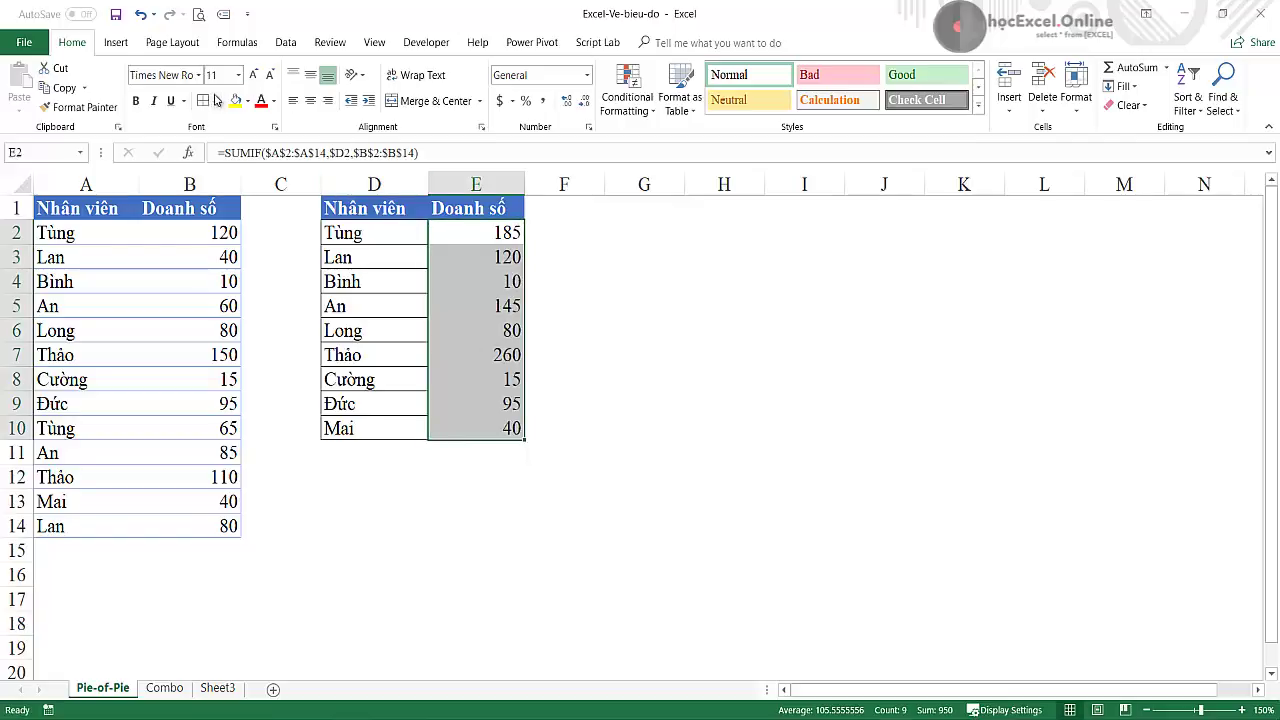
left_click(727, 346)
left_click_drag(365, 208, 508, 428)
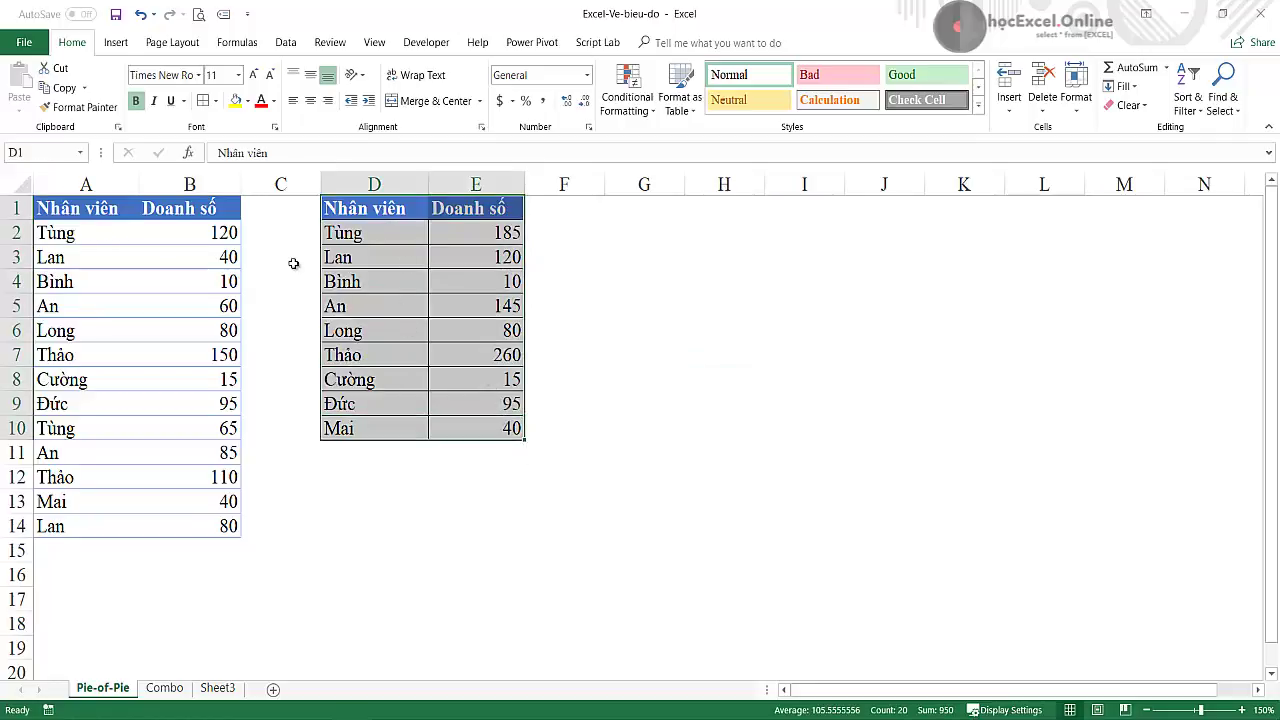
left_click_drag(103, 212, 202, 537)
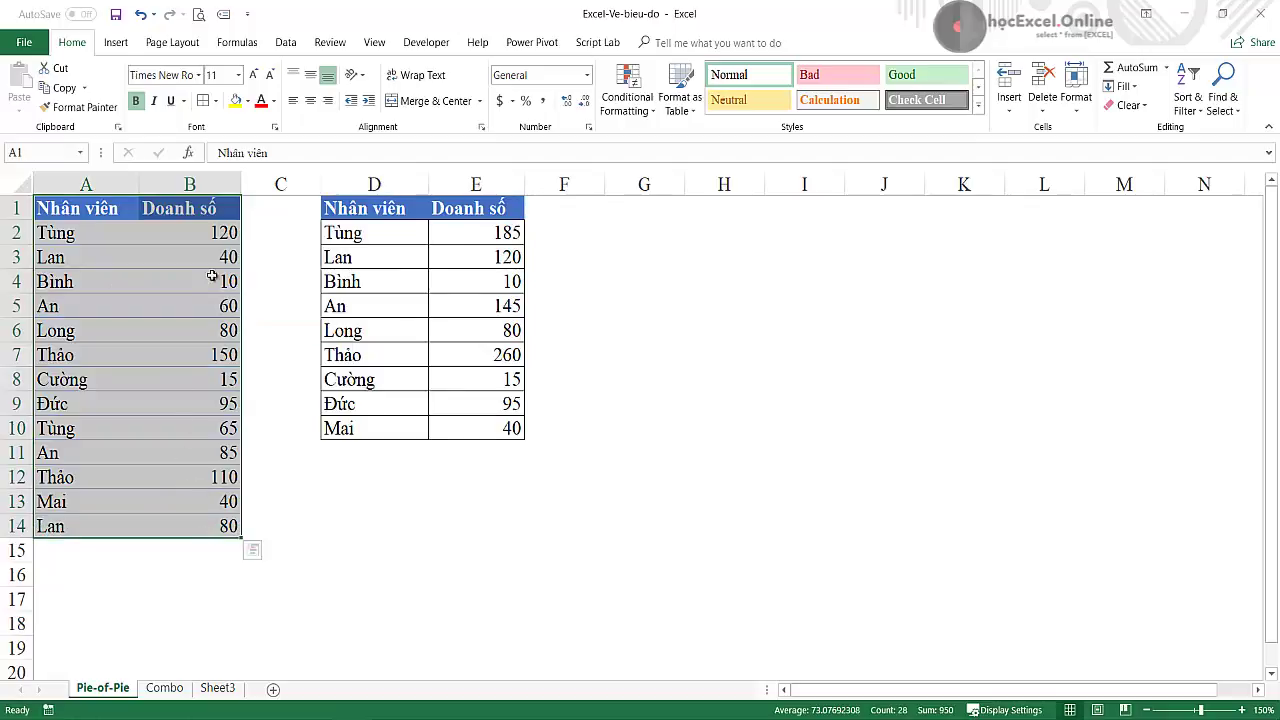
- Draw a Right Arrow shape between columns B and D
left_click_drag(360, 208, 496, 421)
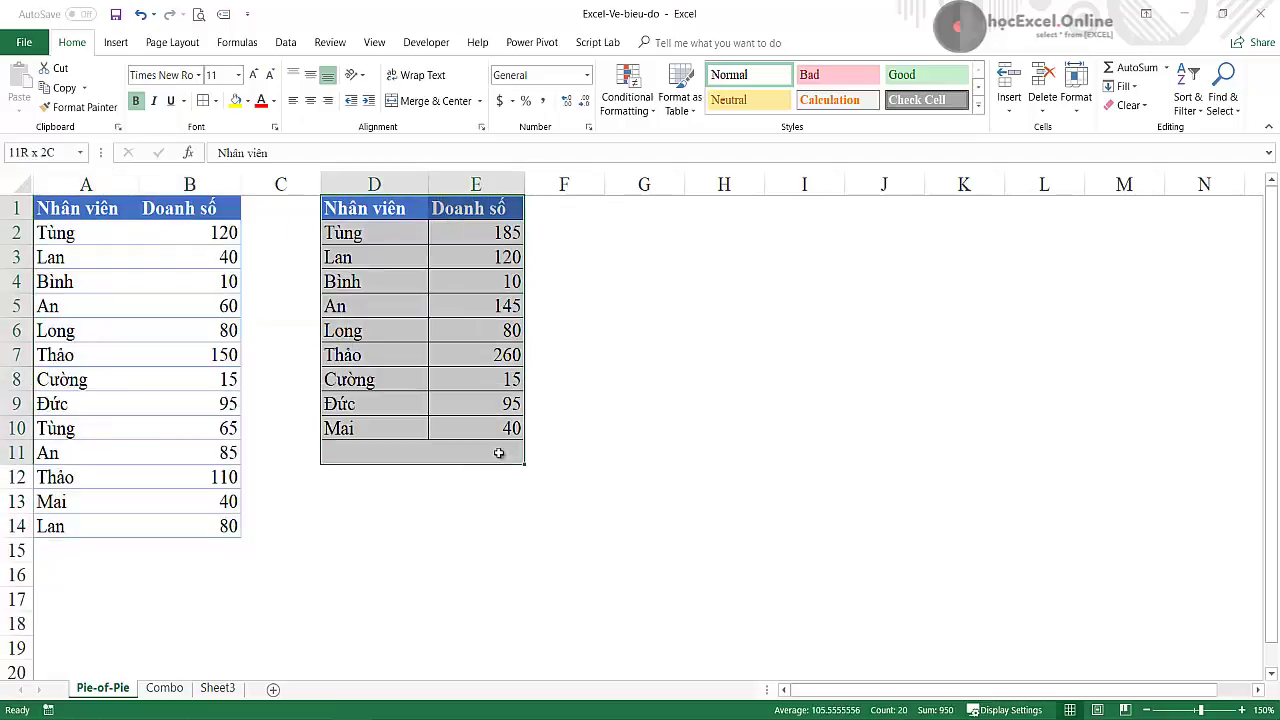
left_click(116, 42)
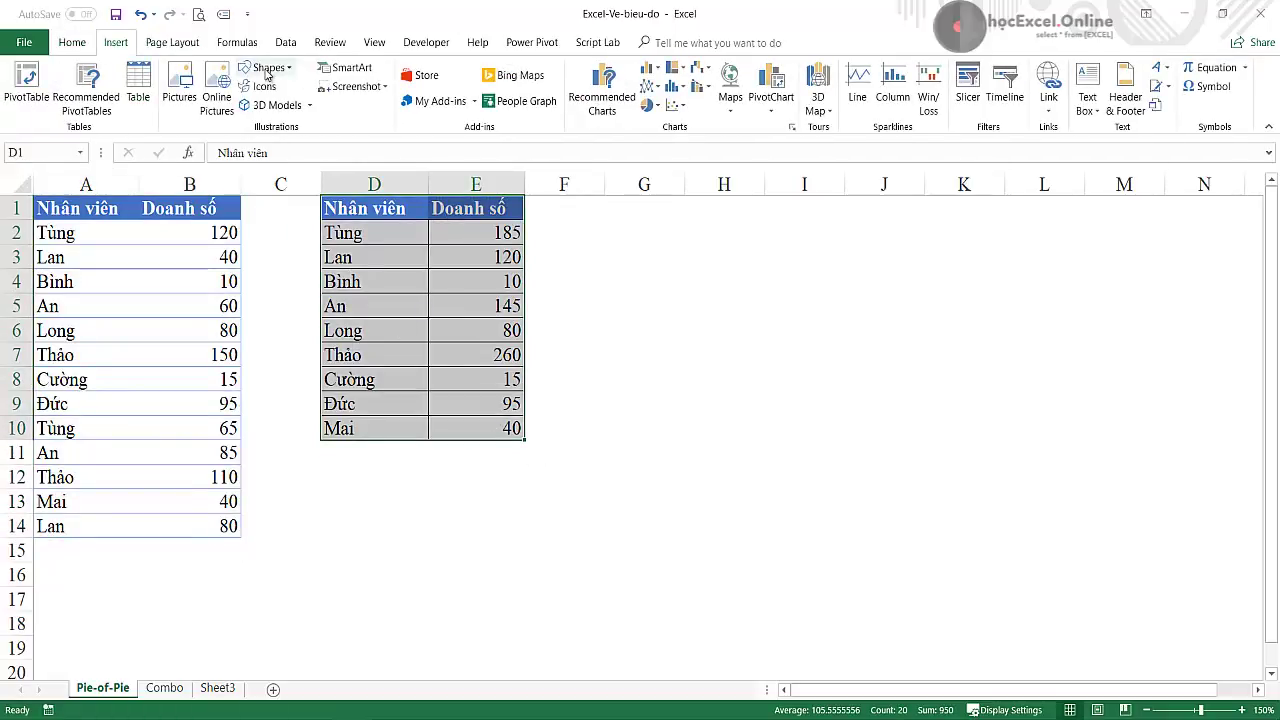
left_click(268, 67)
left_click(418, 108)
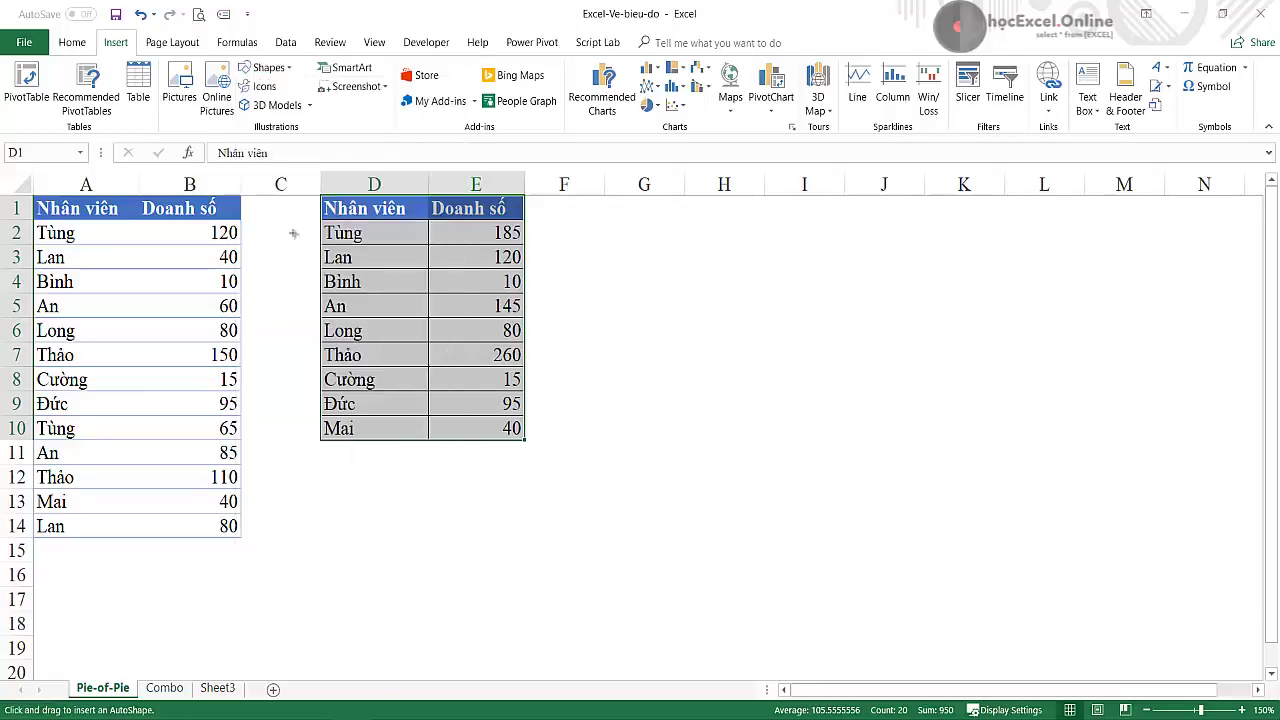
left_click_drag(260, 232, 313, 270)
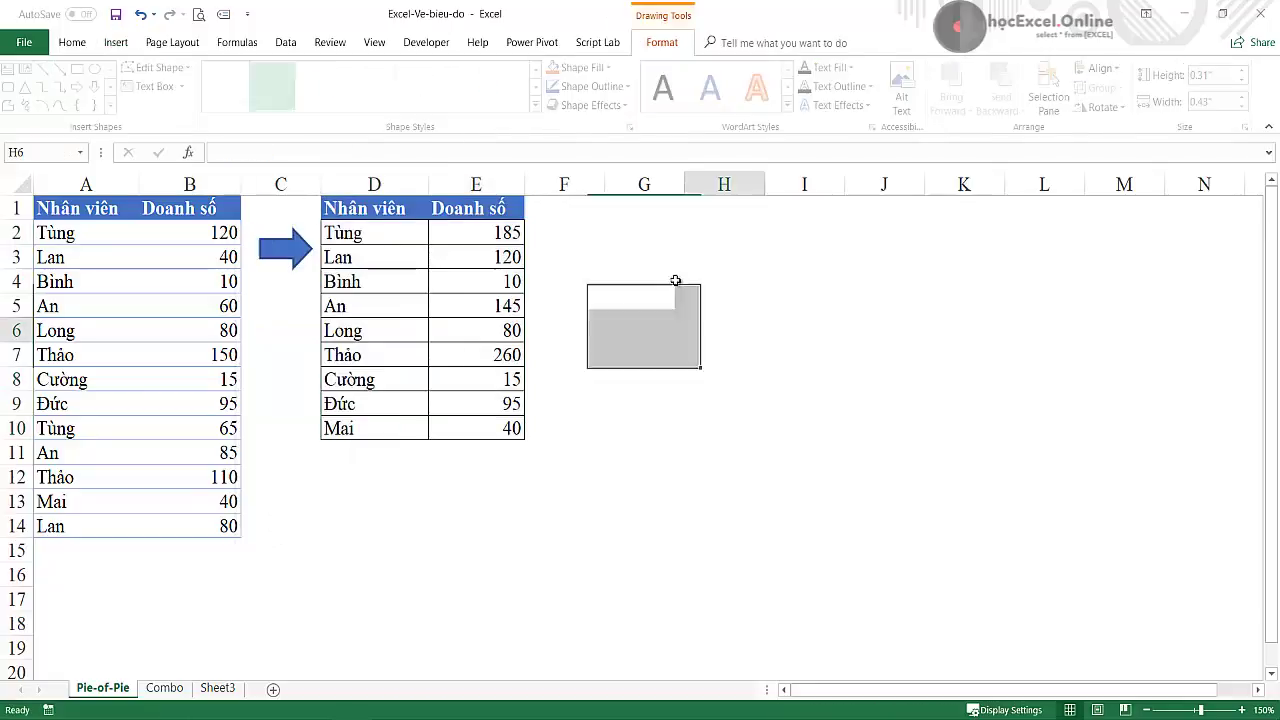
- Select parts of both tables, ending with the whole summary table selected via Ctrl+A
left_click(388, 236)
left_click_drag(438, 268, 476, 430)
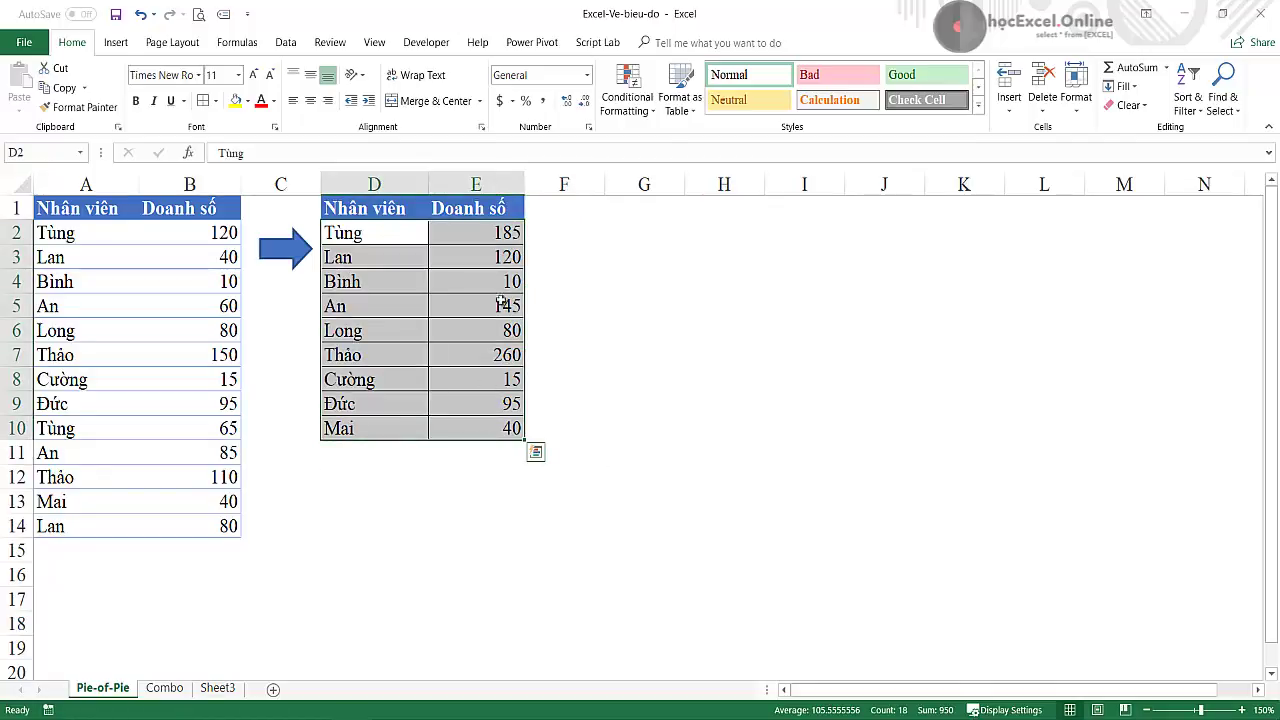
left_click_drag(510, 232, 500, 441)
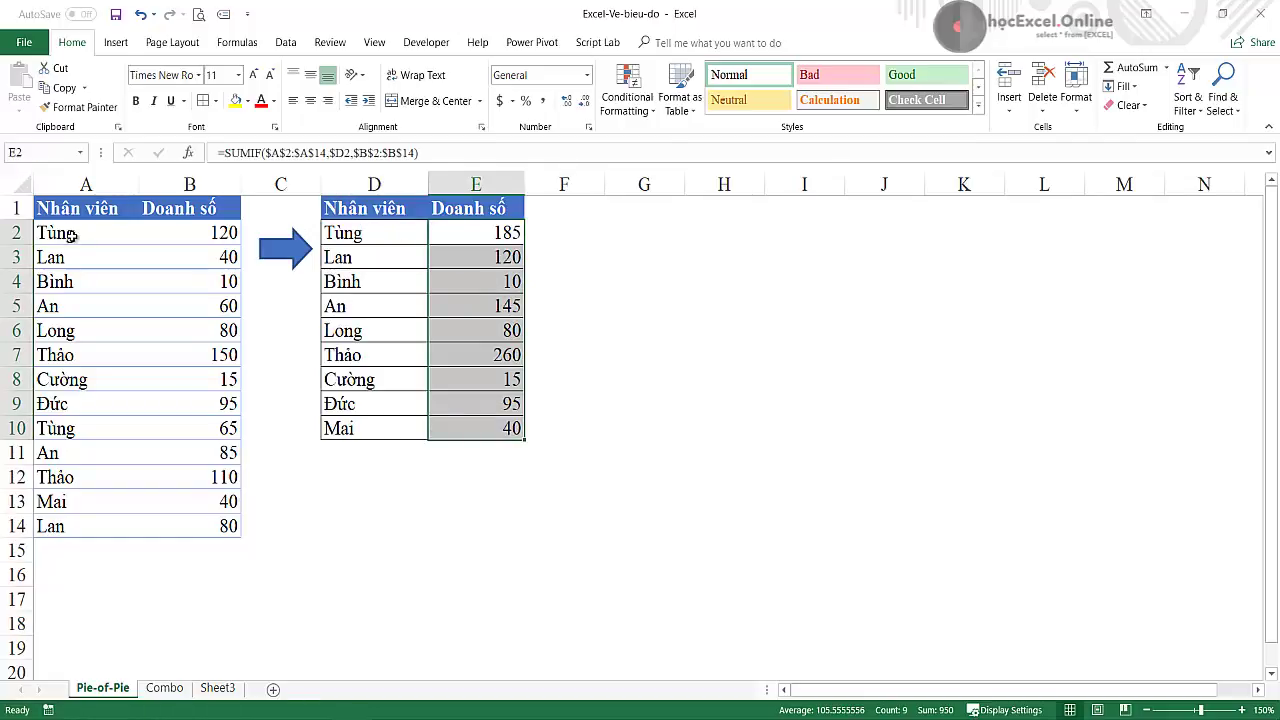
left_click_drag(72, 233, 66, 527)
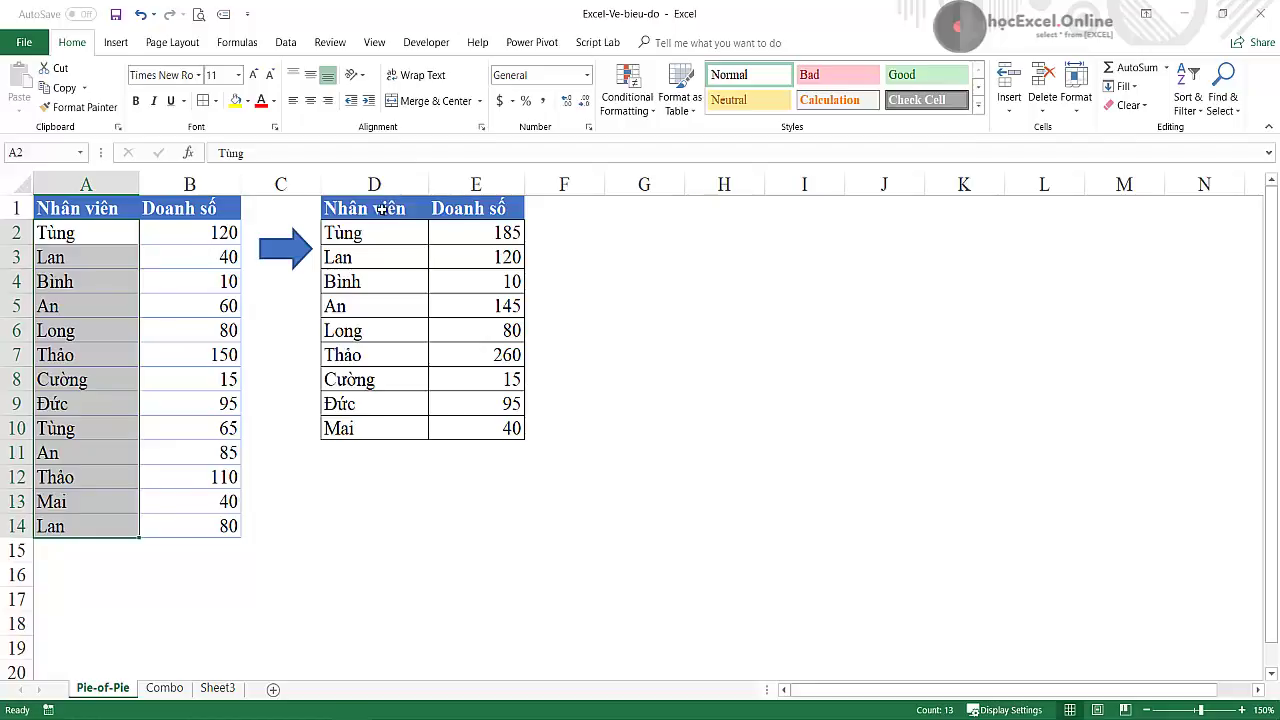
left_click_drag(365, 212, 482, 439)
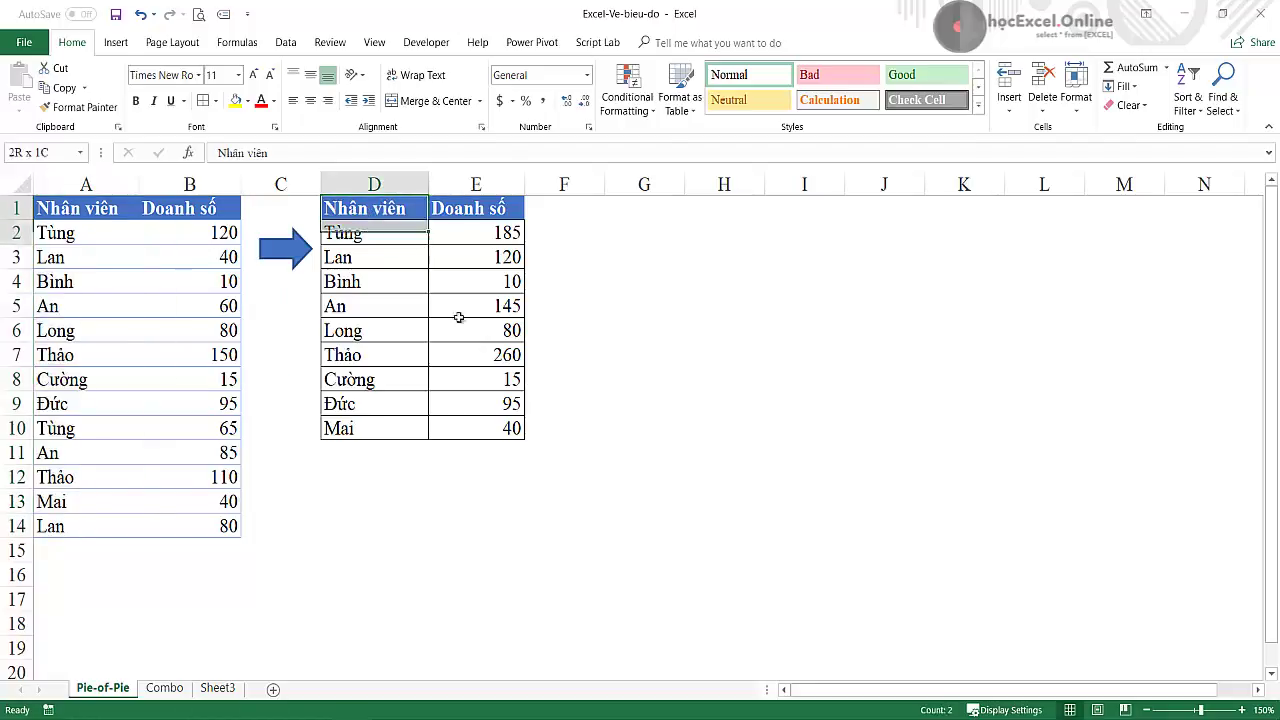
left_click_drag(370, 210, 478, 423)
left_click(394, 246)
left_click(420, 281)
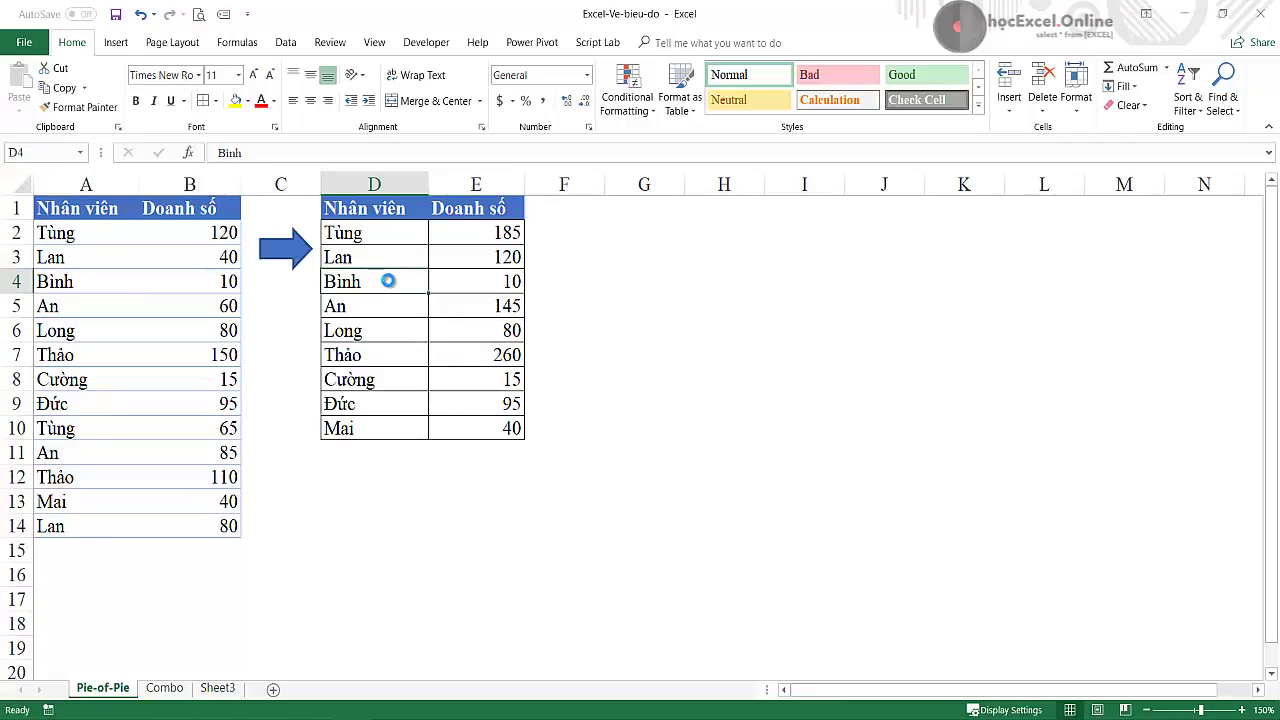
key("ctrl+a")
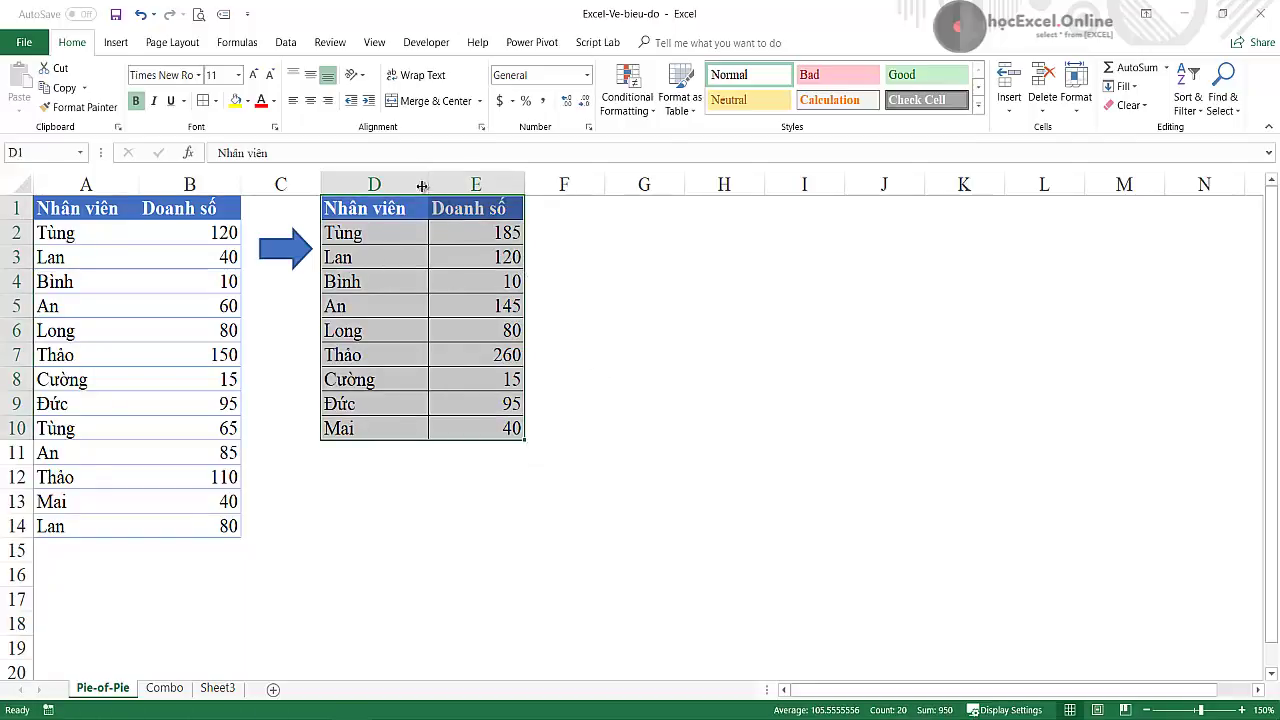
- Sort the summary table by Doanh số from Largest to Smallest
left_click(285, 44)
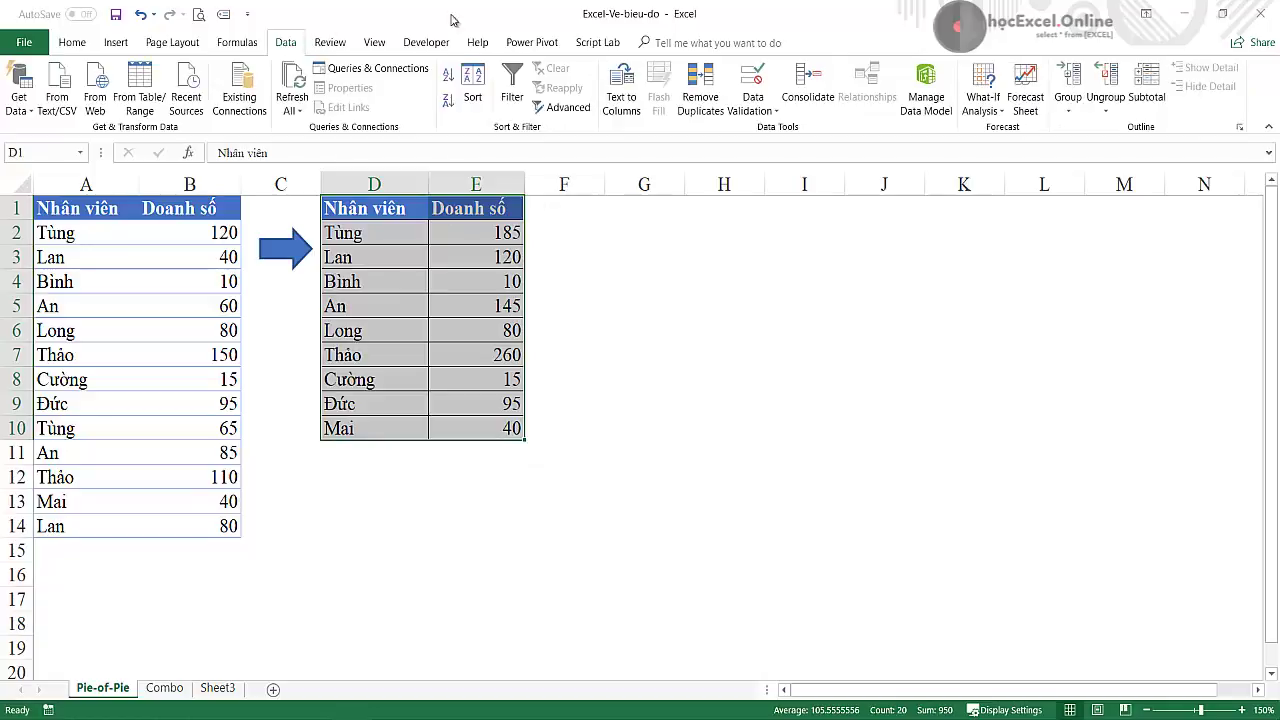
left_click(474, 90)
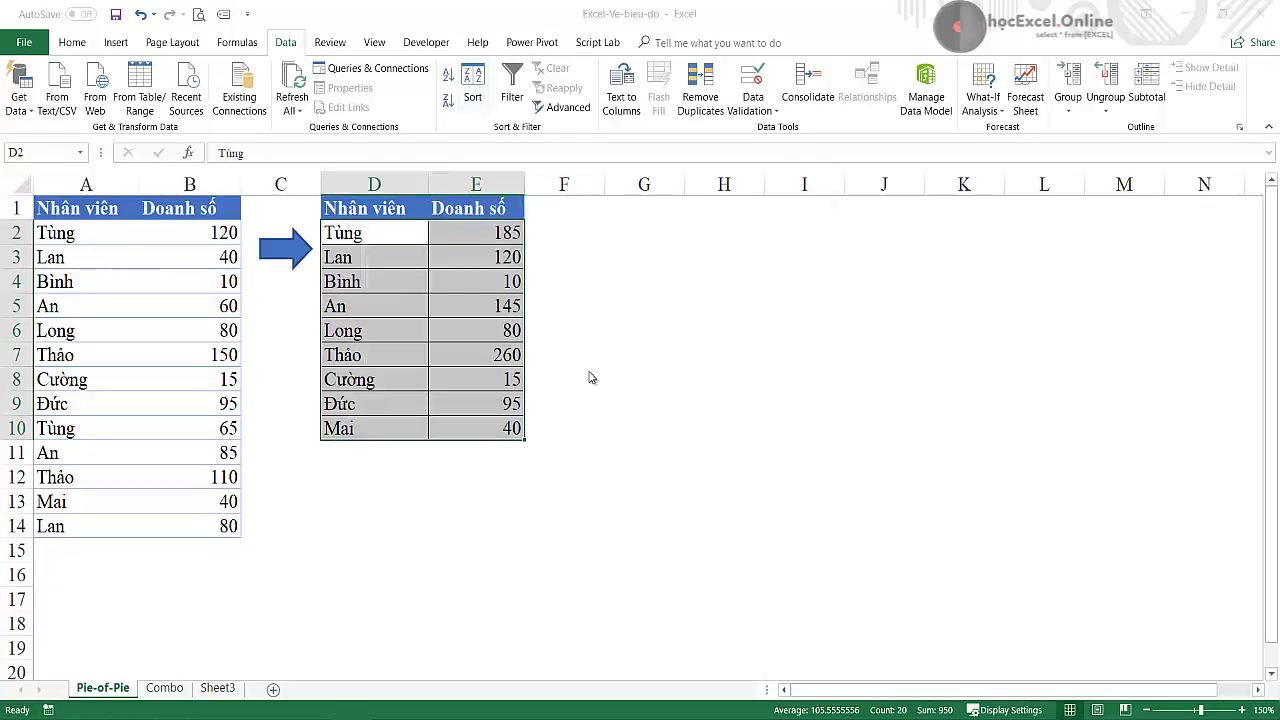
mouse_move(640, 187)
left_mouse_down()
mouse_move(745, 218)
mouse_move(845, 217)
left_mouse_up()
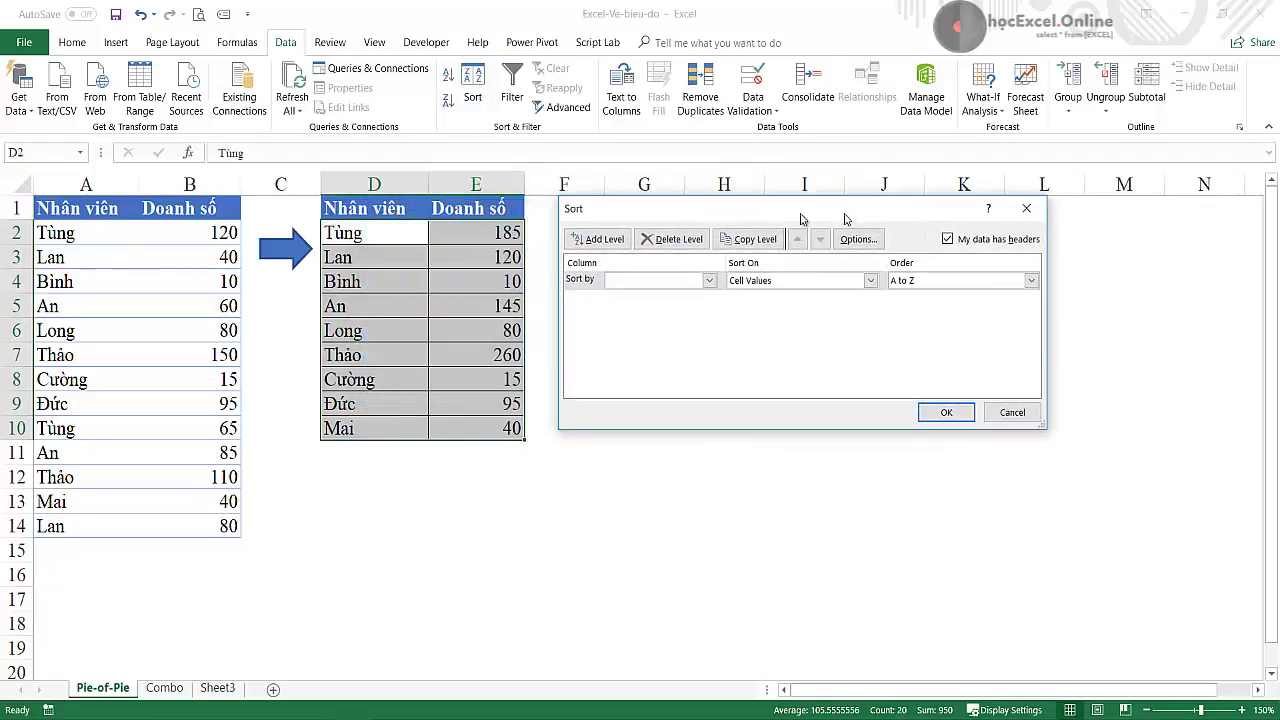
left_click(660, 281)
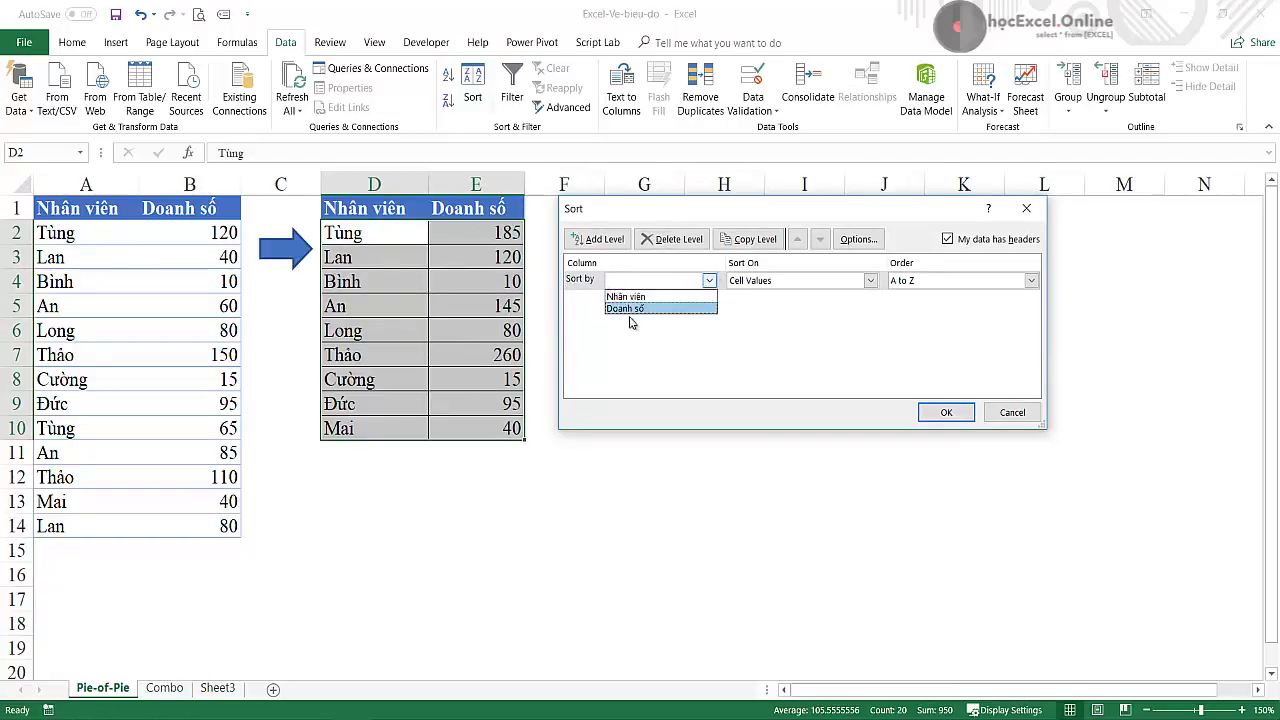
left_click(632, 309)
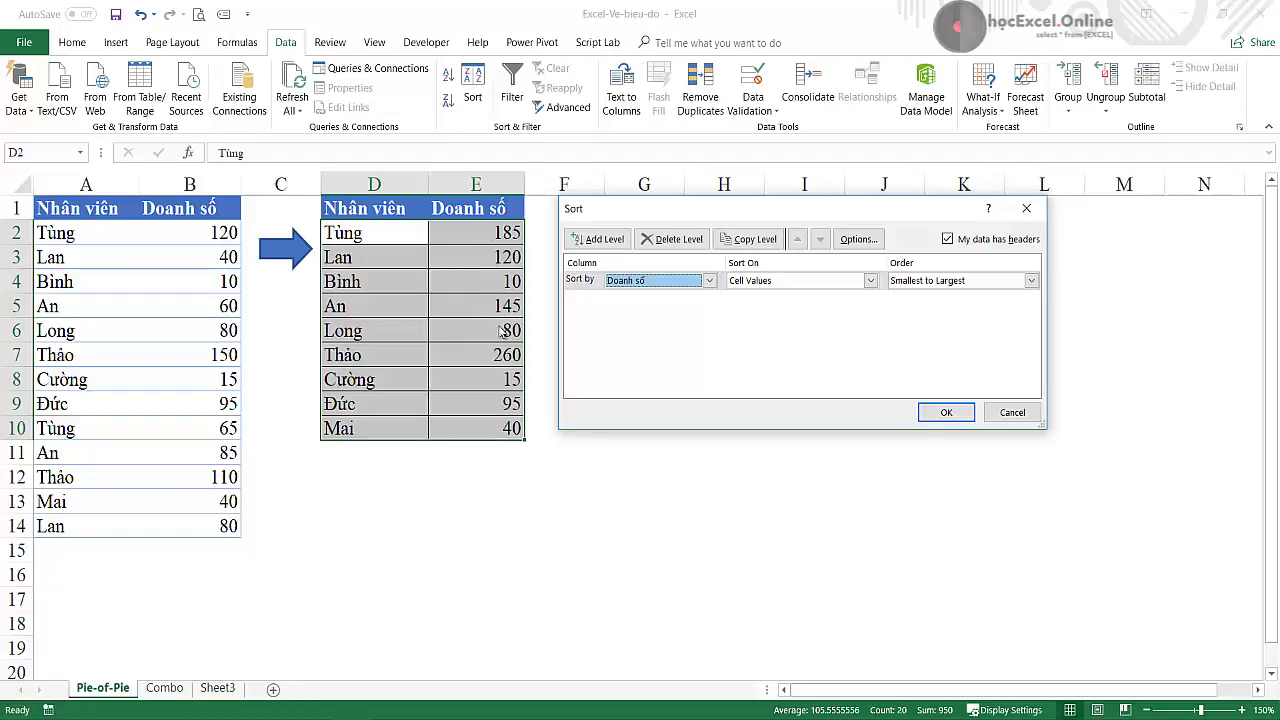
left_click(1031, 280)
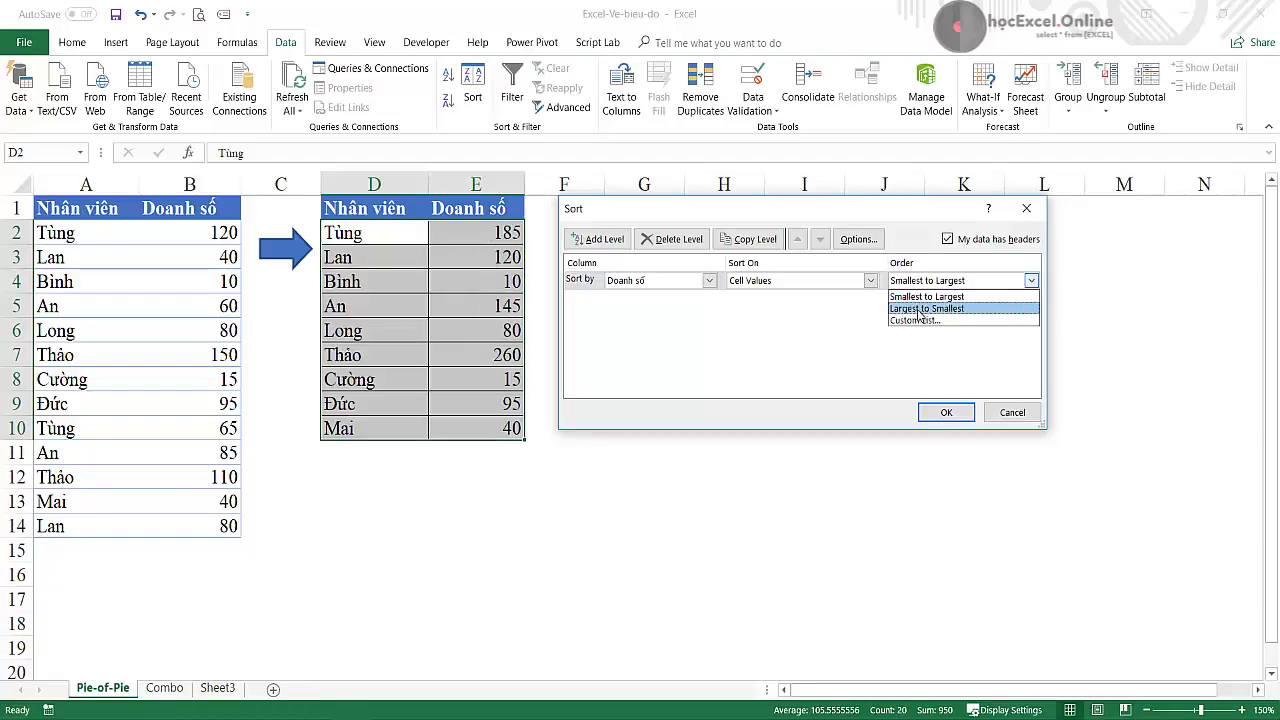
left_click(947, 310)
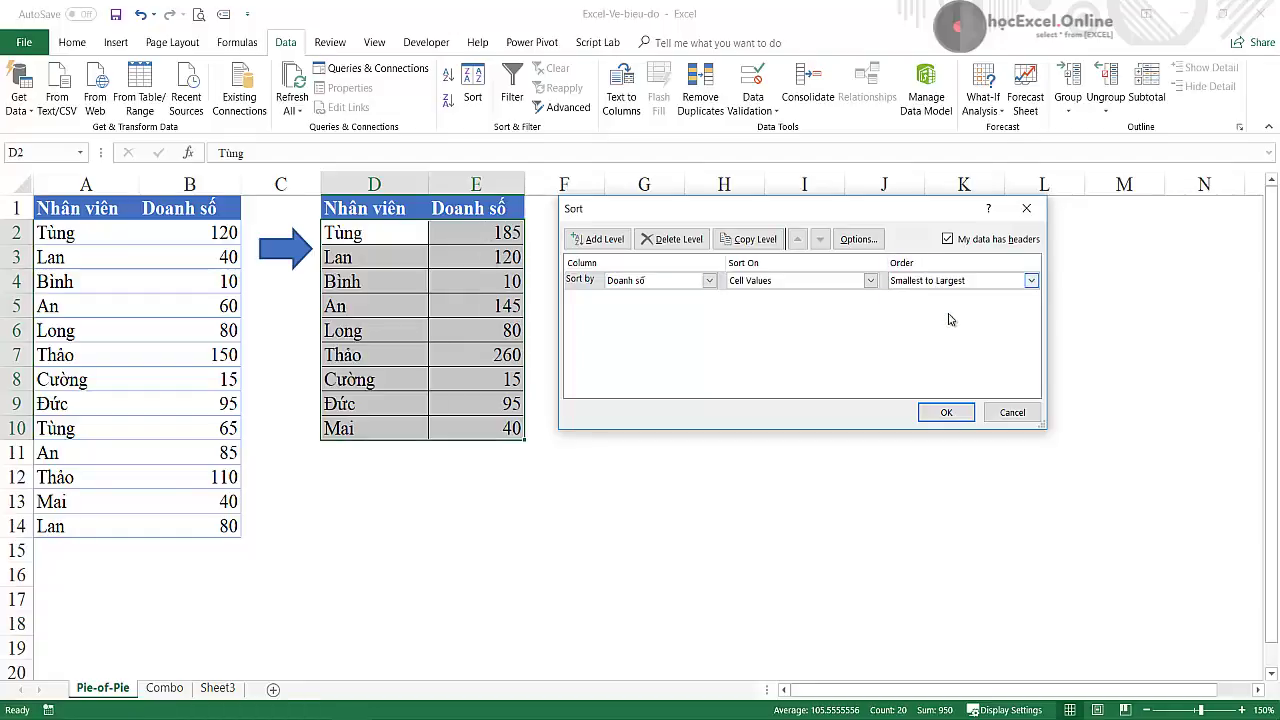
left_click(946, 412)
- Check the sorted totals and the E2 and E10 formulas, then select D1:E10
left_click(619, 377)
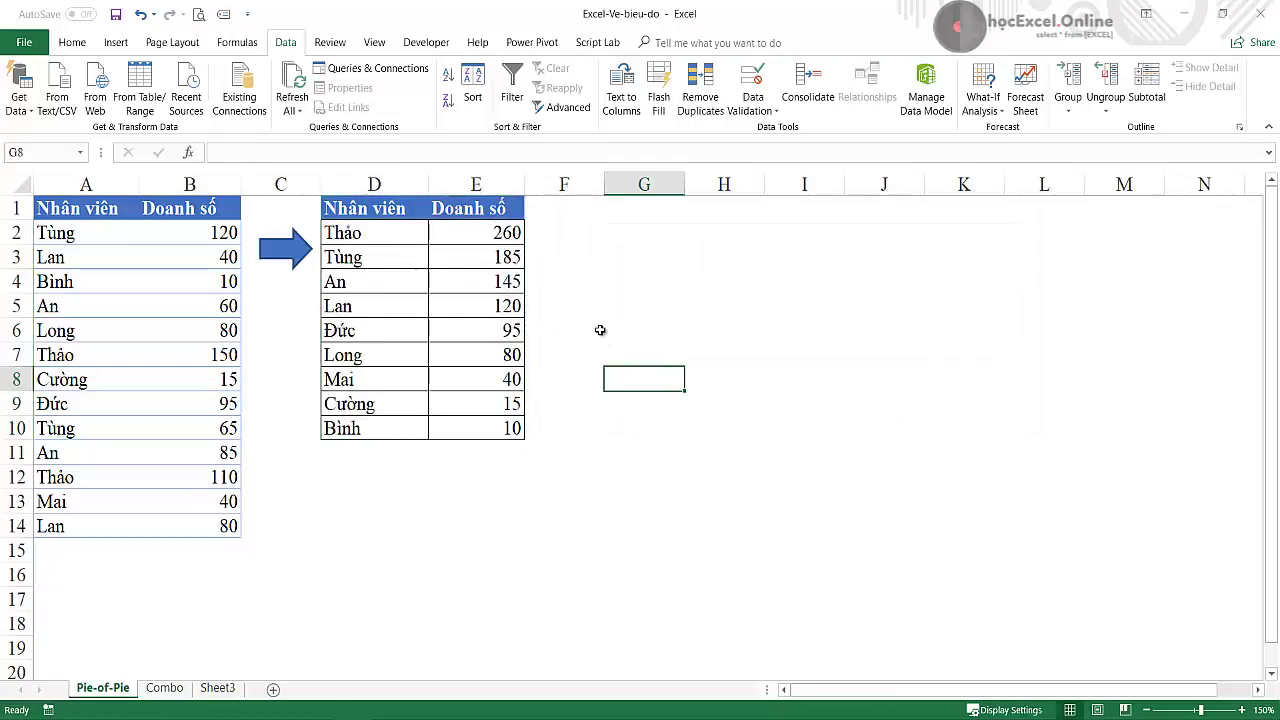
left_click_drag(387, 232, 474, 432)
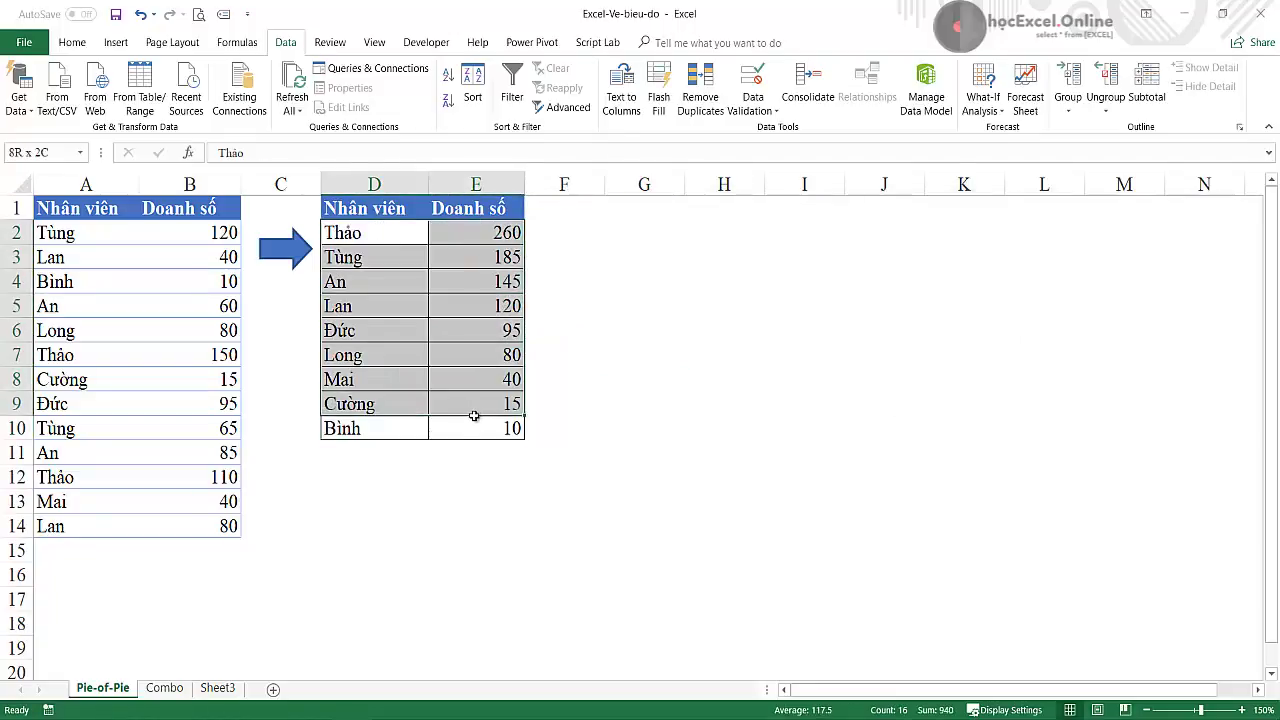
left_click(503, 236)
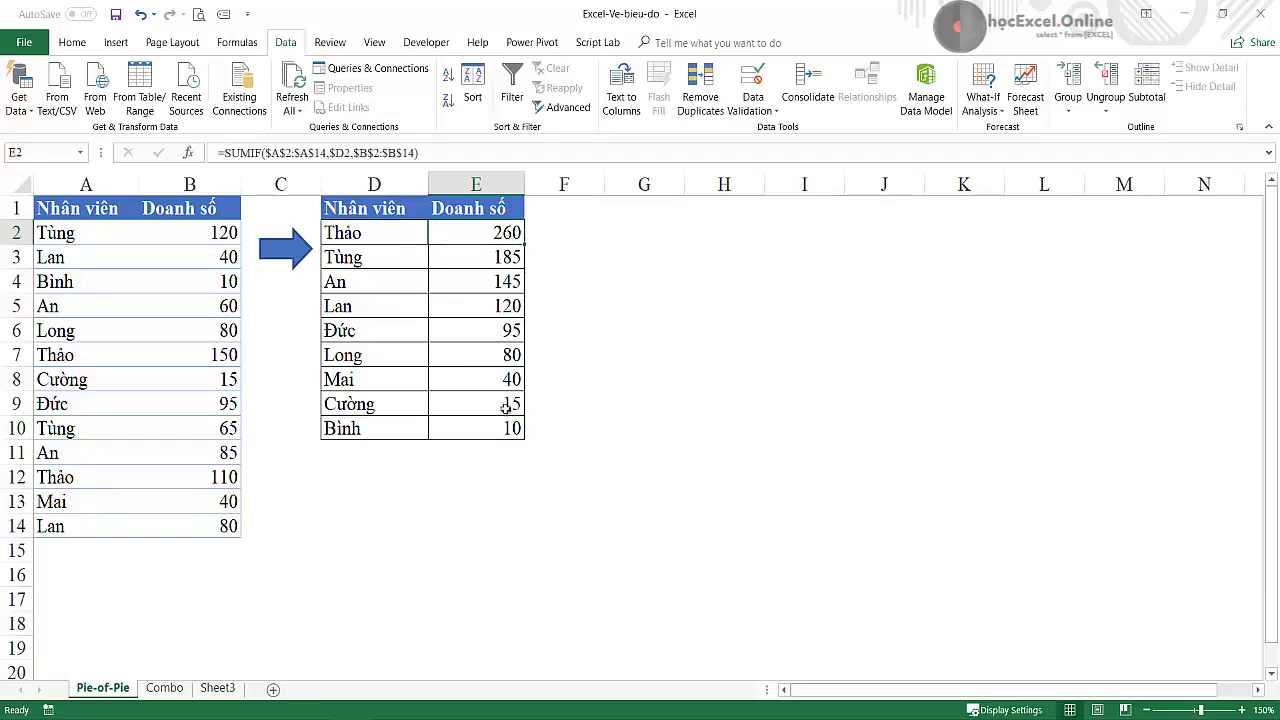
left_click(500, 428)
left_click(672, 432)
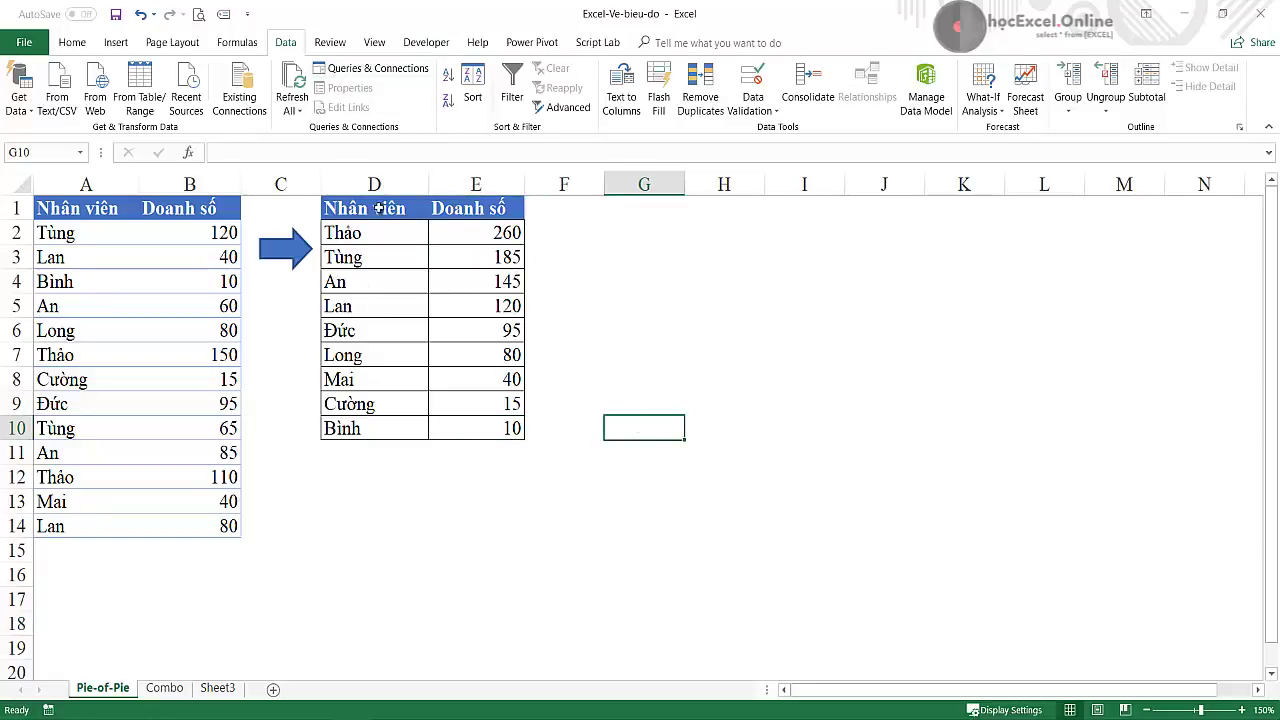
left_click_drag(352, 209, 462, 432)
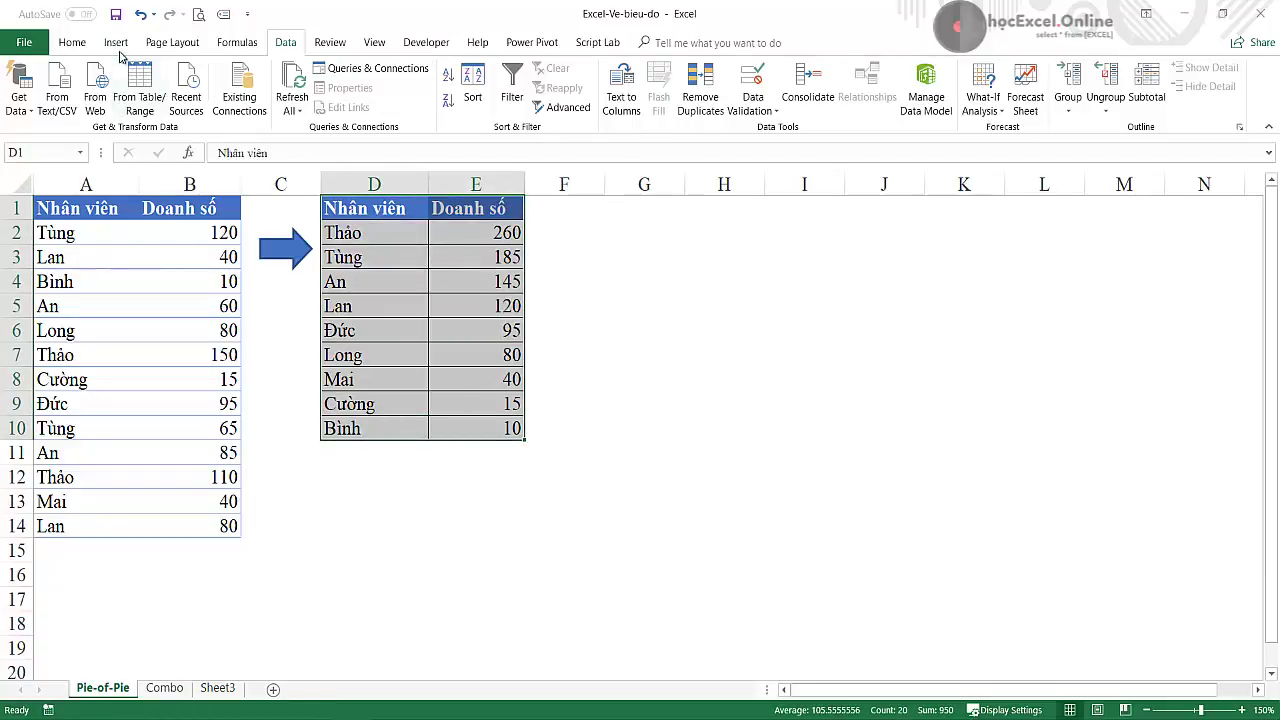
- Insert a Pie of Pie chart from D1:E10 and move it right of the table
left_click(116, 42)
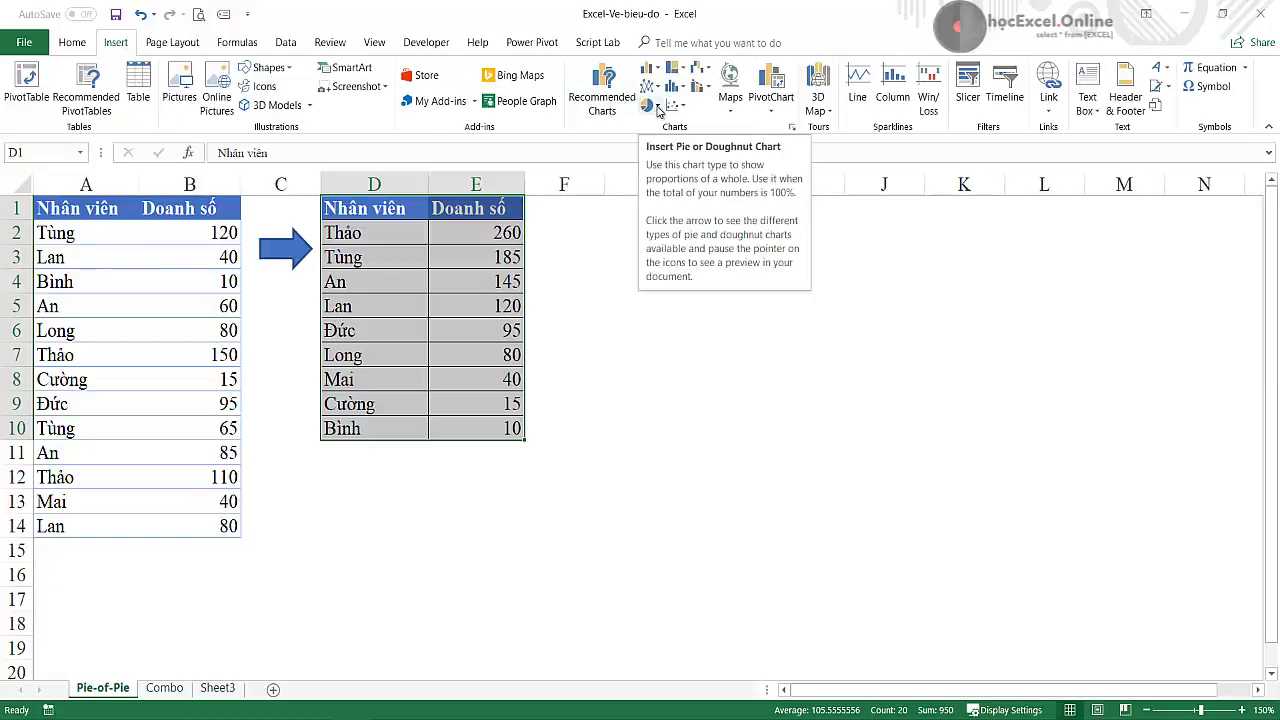
left_click(657, 108)
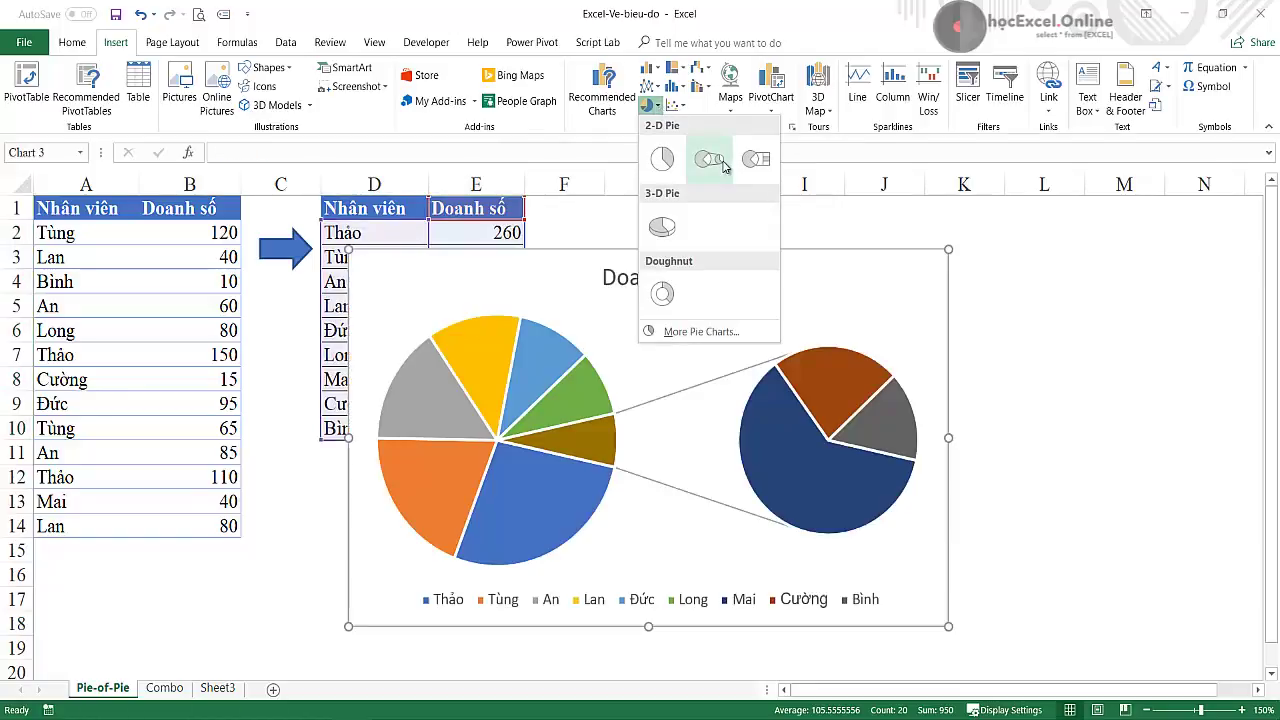
left_click(716, 165)
mouse_move(554, 254)
left_mouse_down()
mouse_move(759, 230)
mouse_move(763, 200)
left_mouse_up()
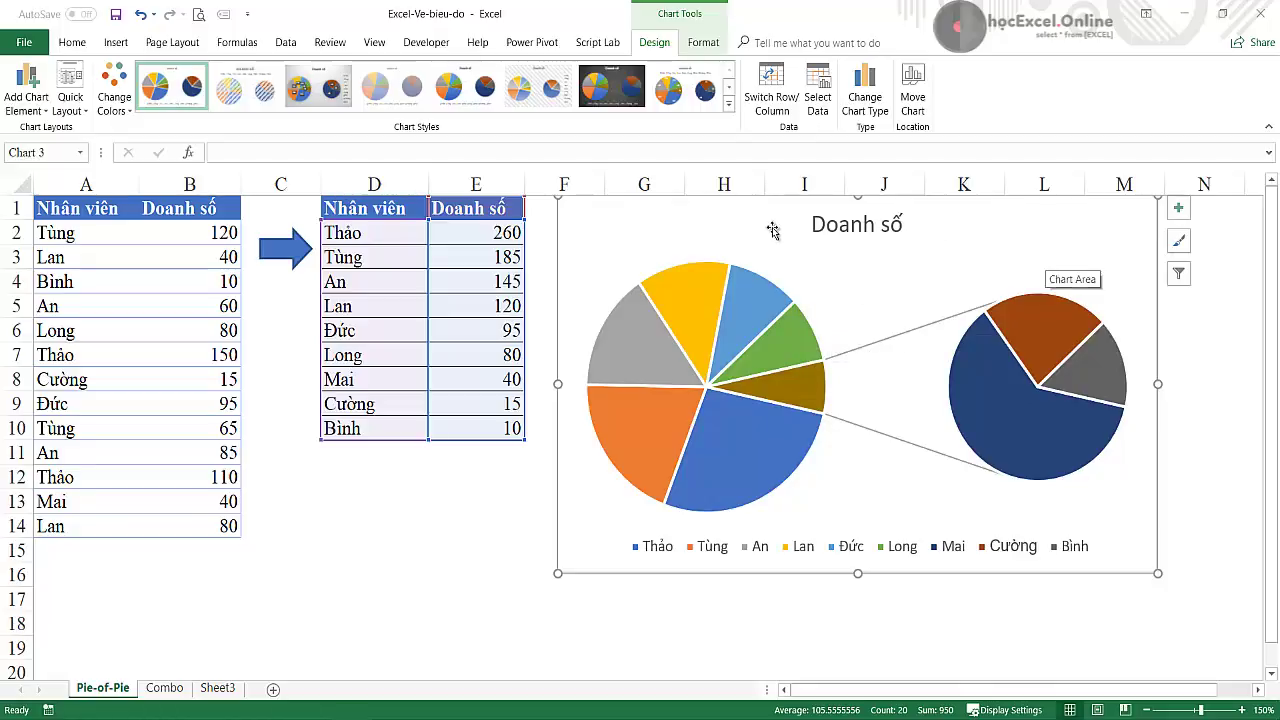
mouse_move(705, 363)
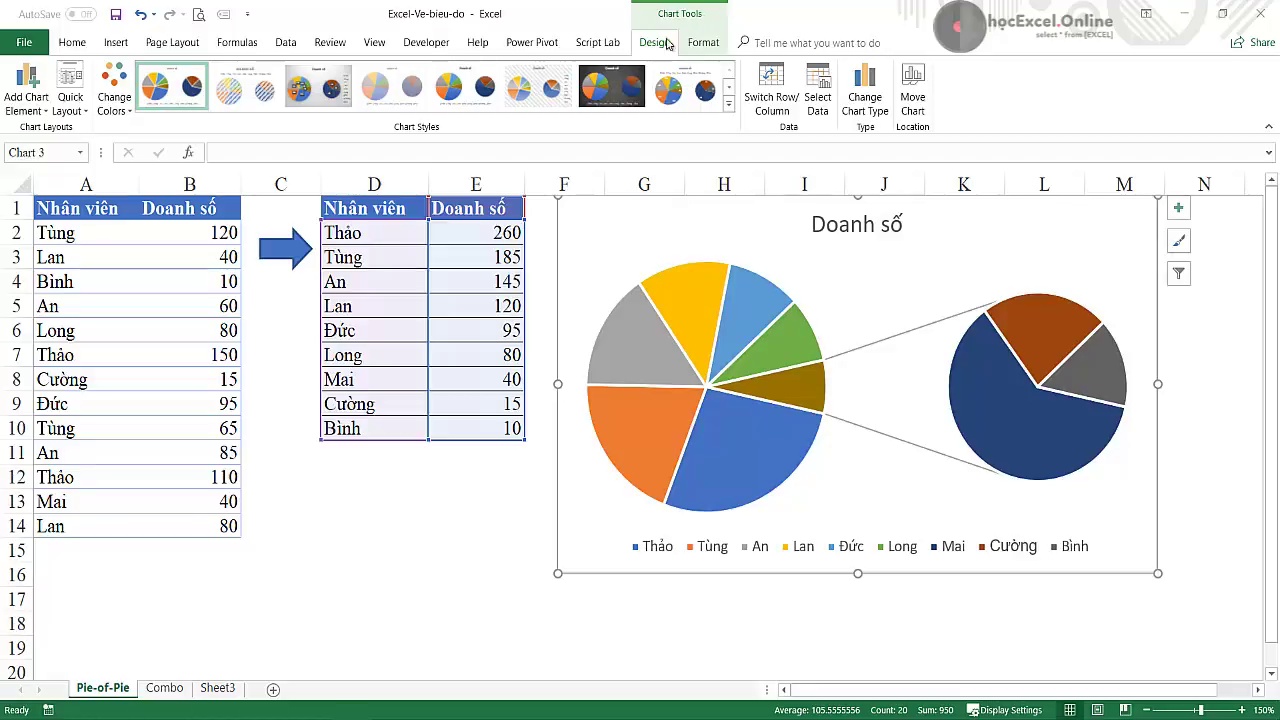
left_click(70, 110)
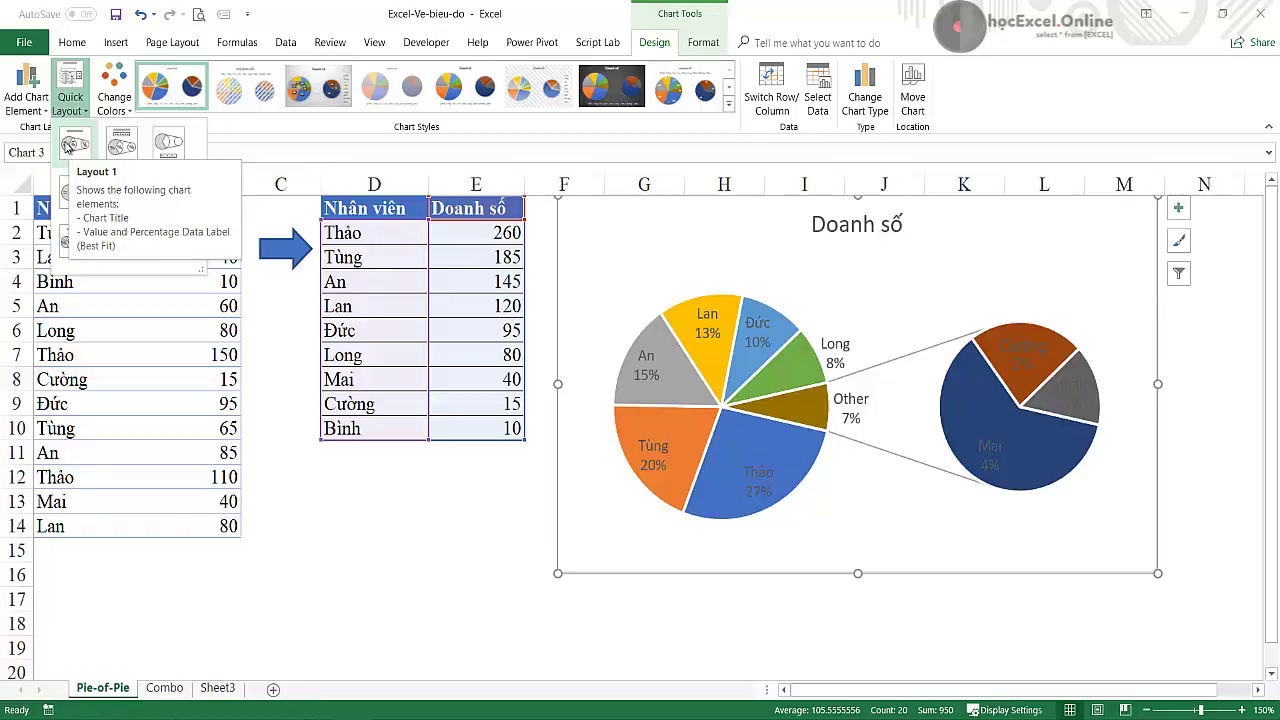
- Apply Quick Layout 1 for names with percentages and set data labels to Outside End
left_click(25, 113)
left_click(33, 112)
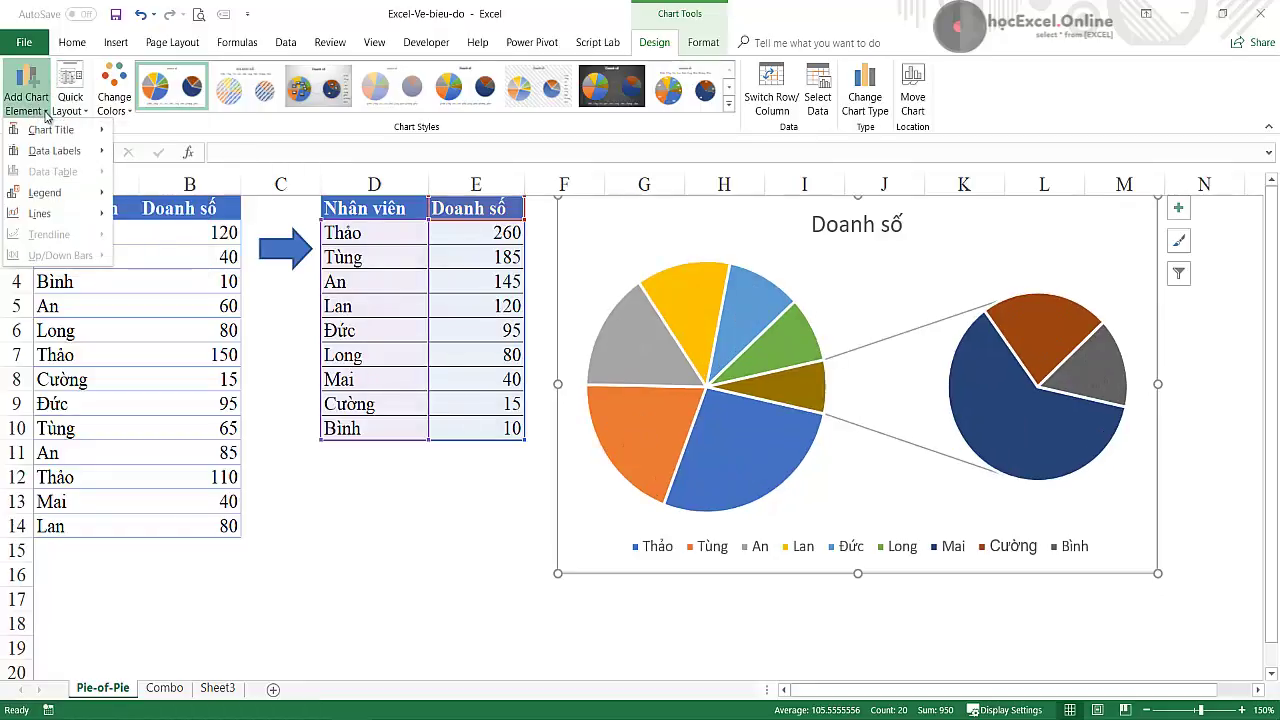
mouse_move(43, 158)
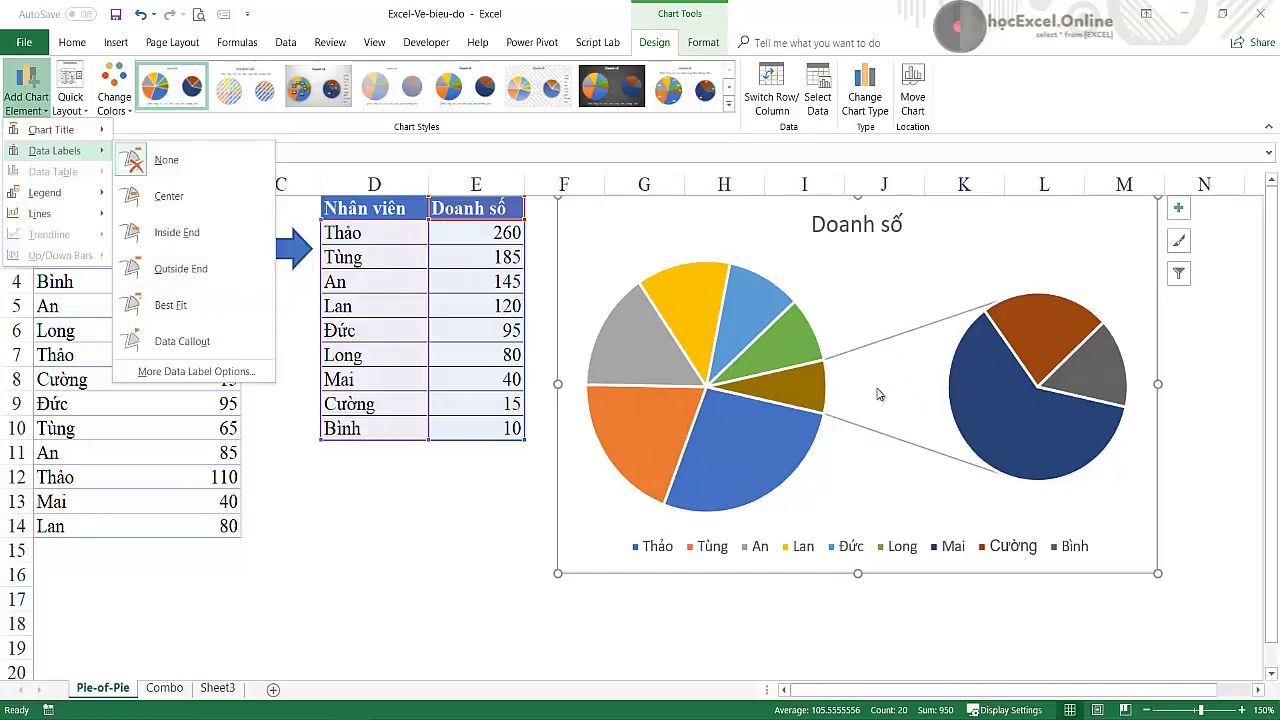
left_click(68, 104)
left_click(80, 144)
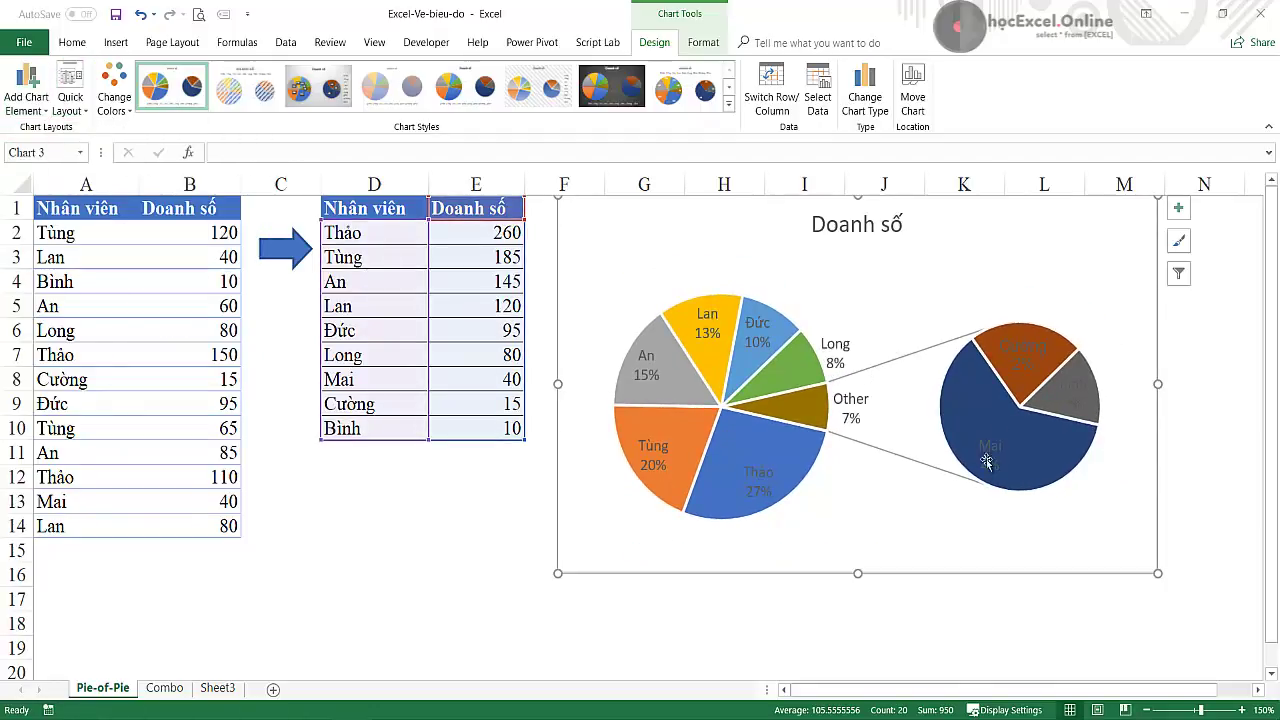
left_click(26, 98)
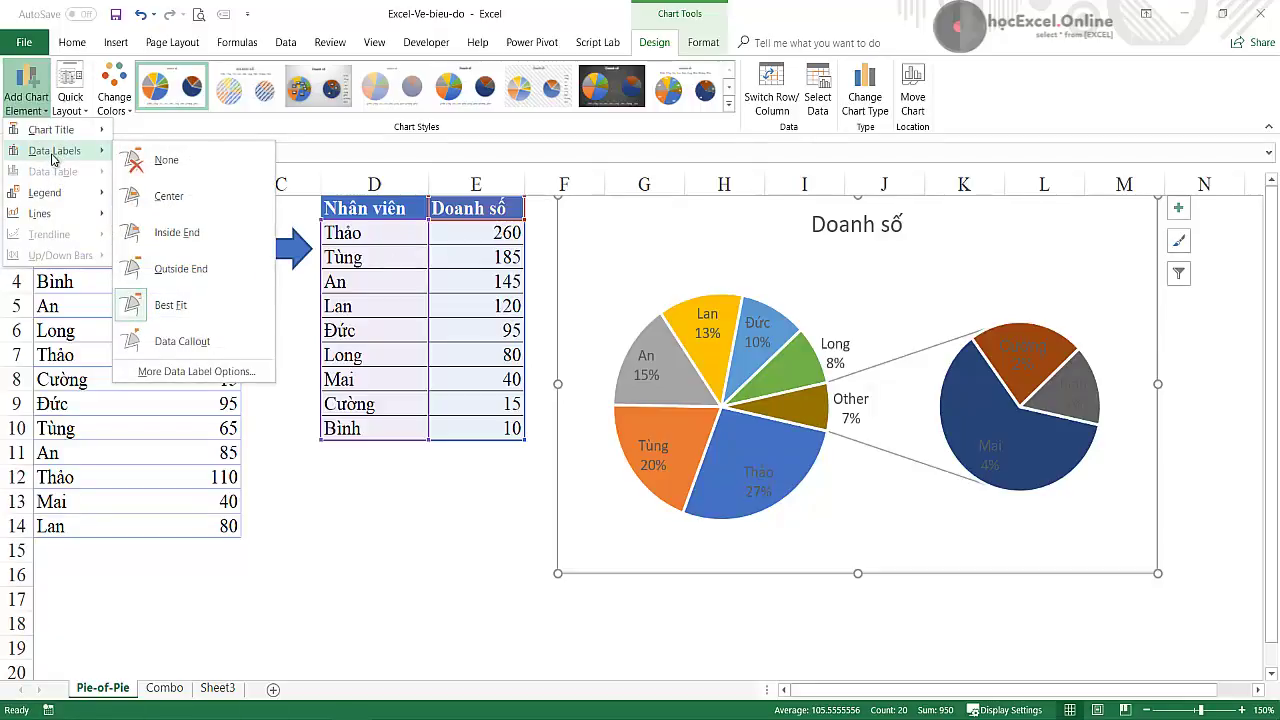
left_click(187, 276)
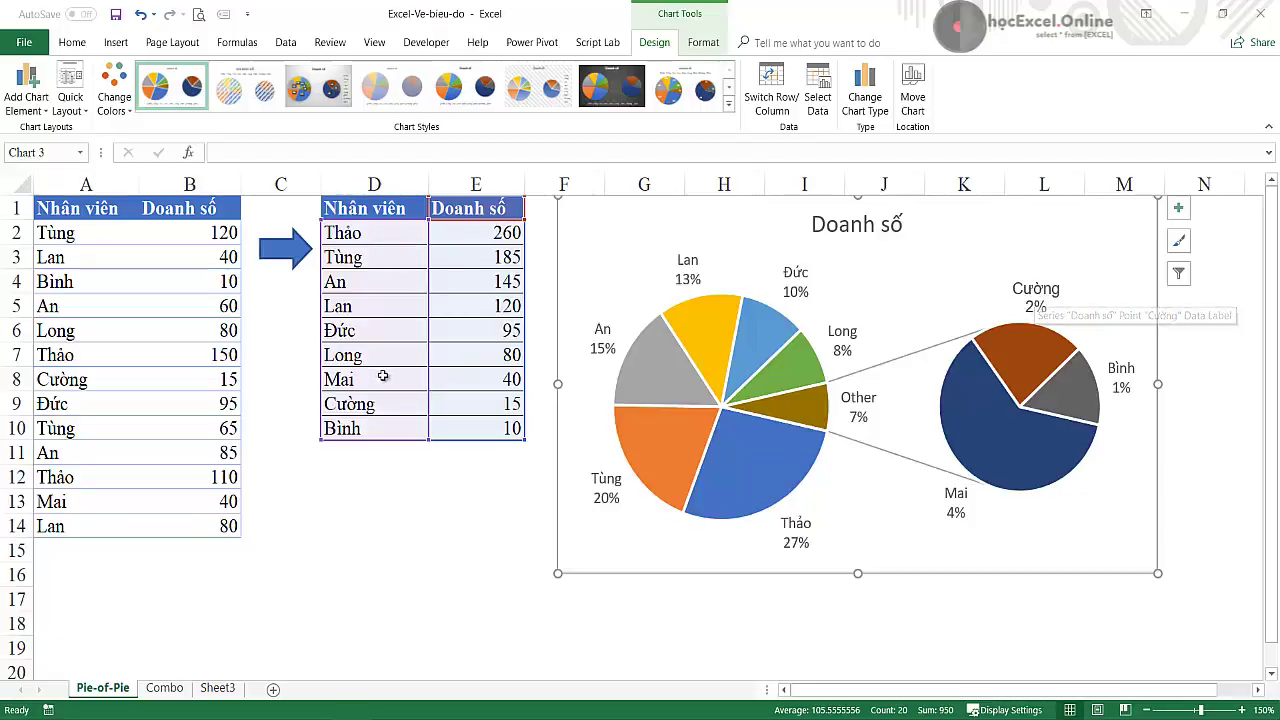
left_click_drag(397, 379, 433, 432)
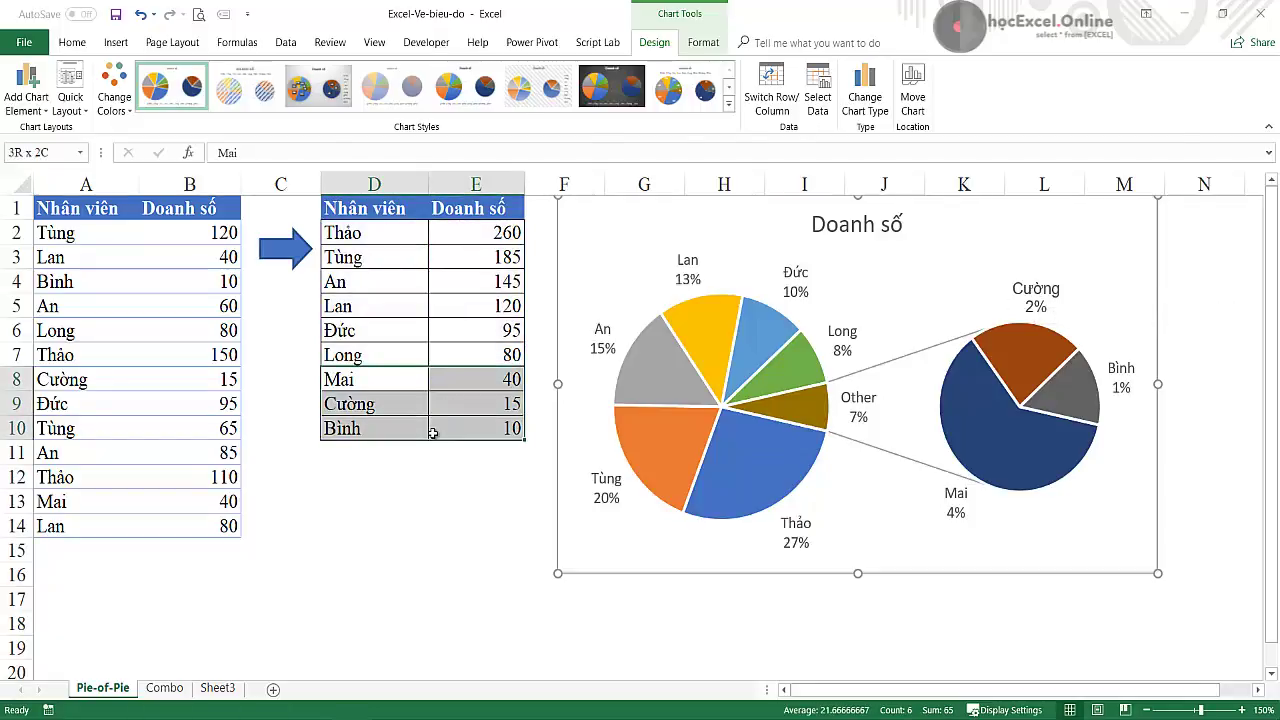
left_click_drag(433, 432, 433, 434)
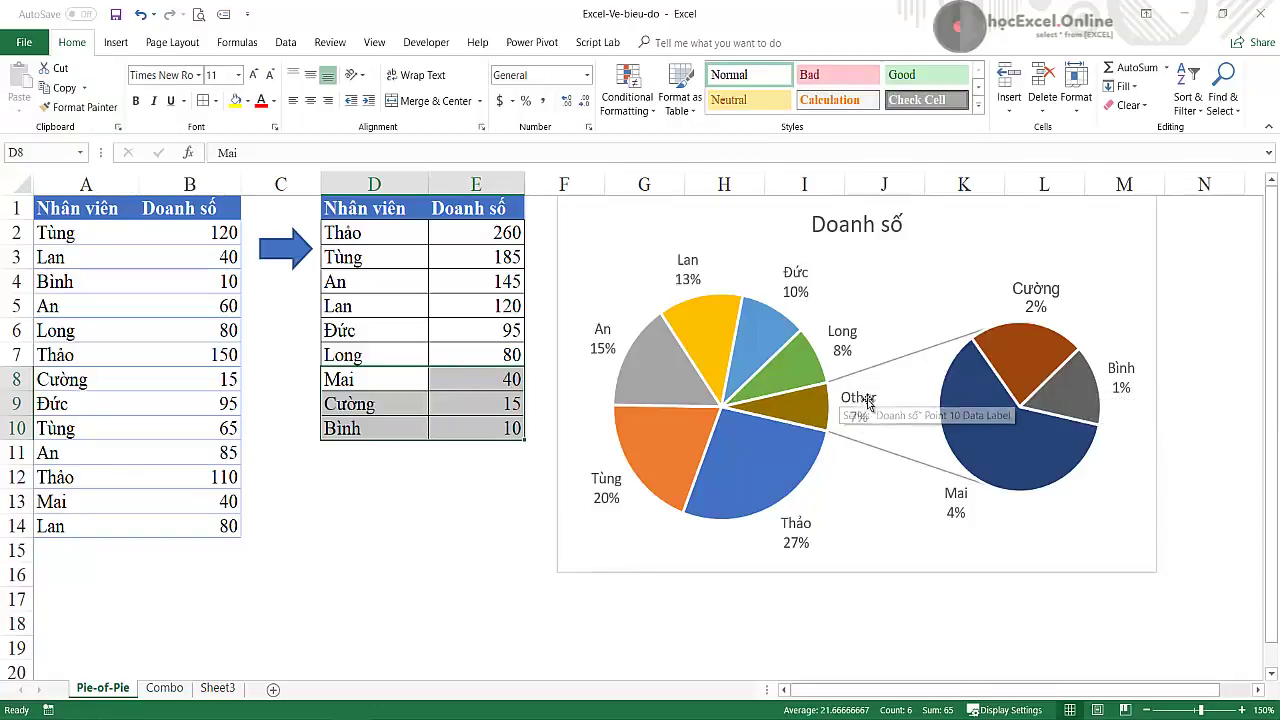
mouse_move(818, 408)
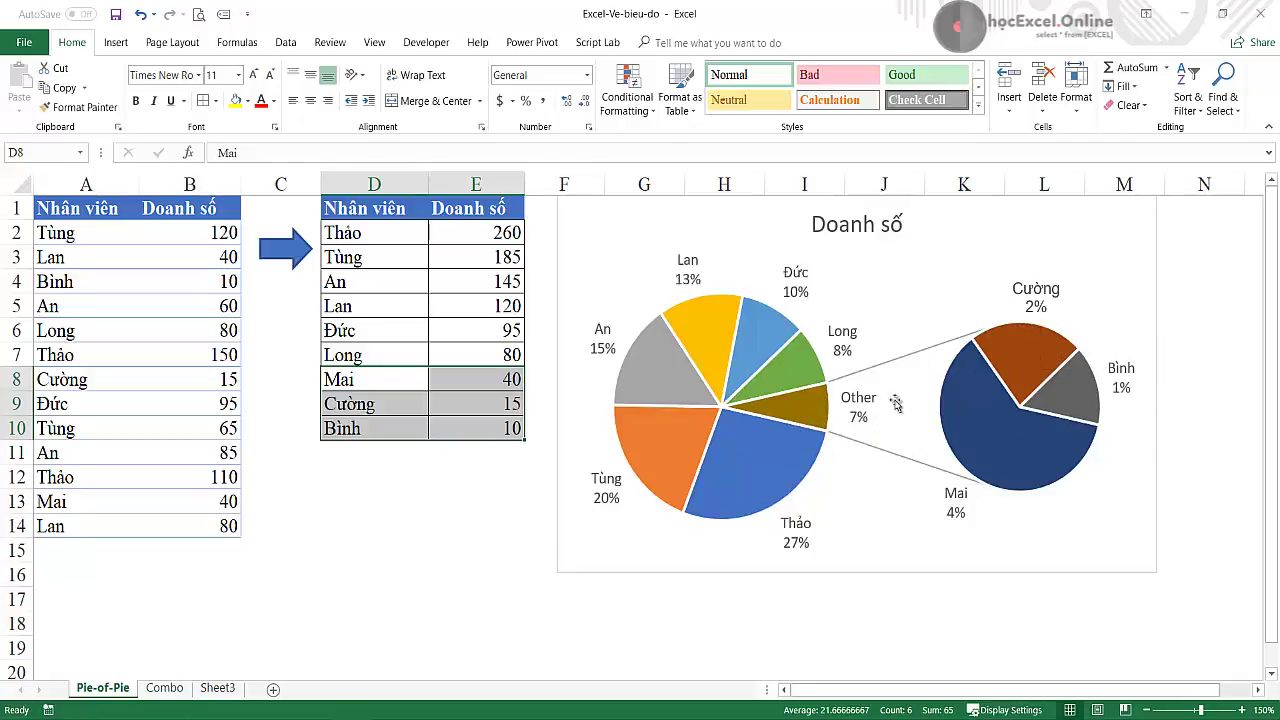
mouse_move(1084, 444)
left_click(1053, 552)
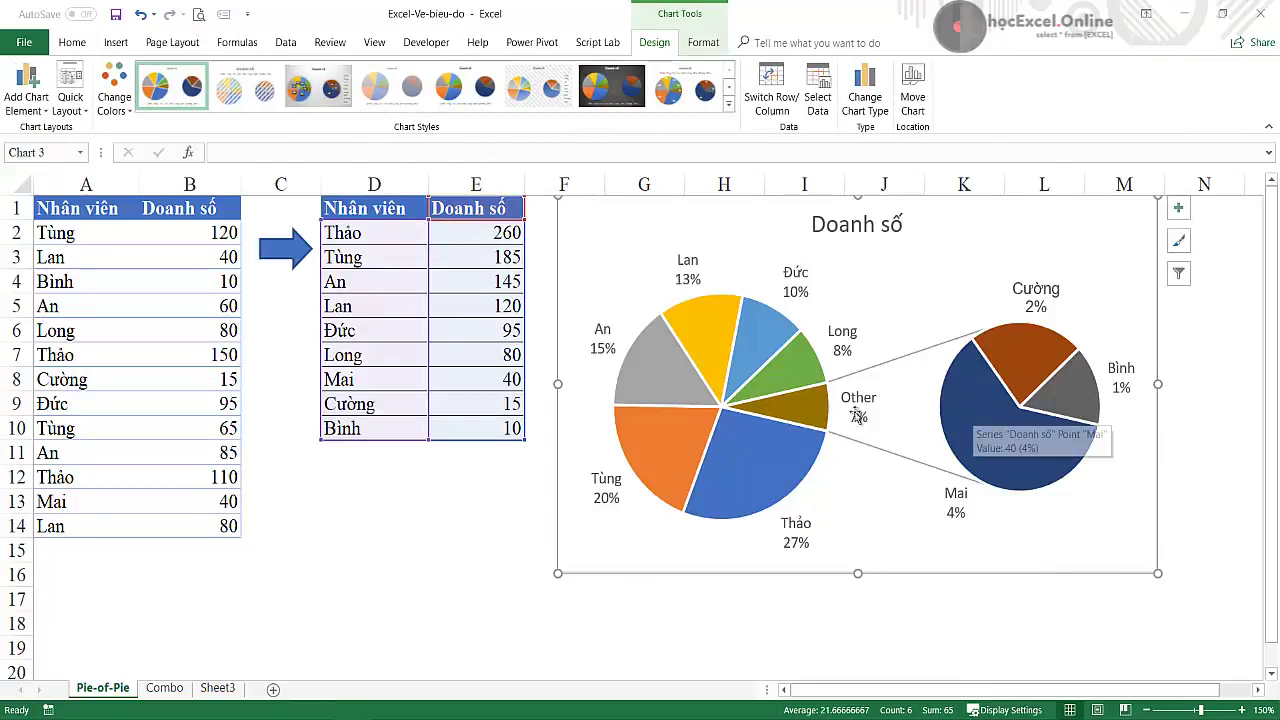
left_click(728, 466)
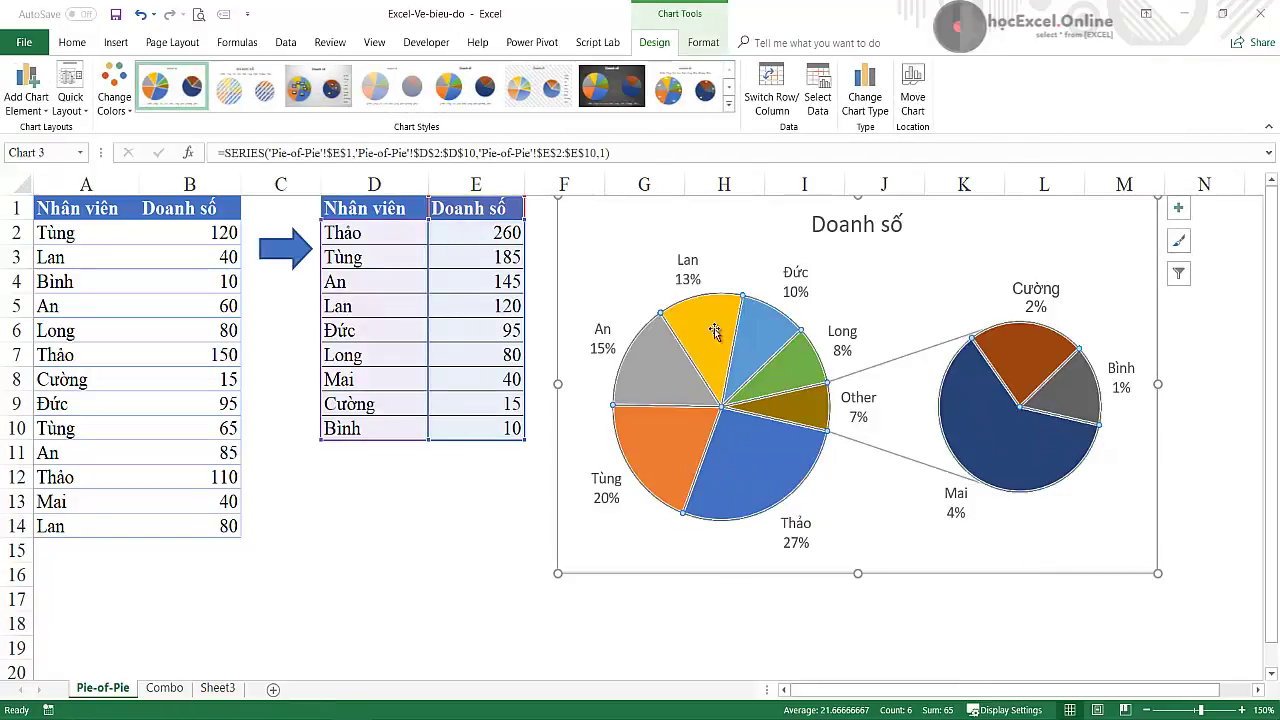
left_click(1032, 556)
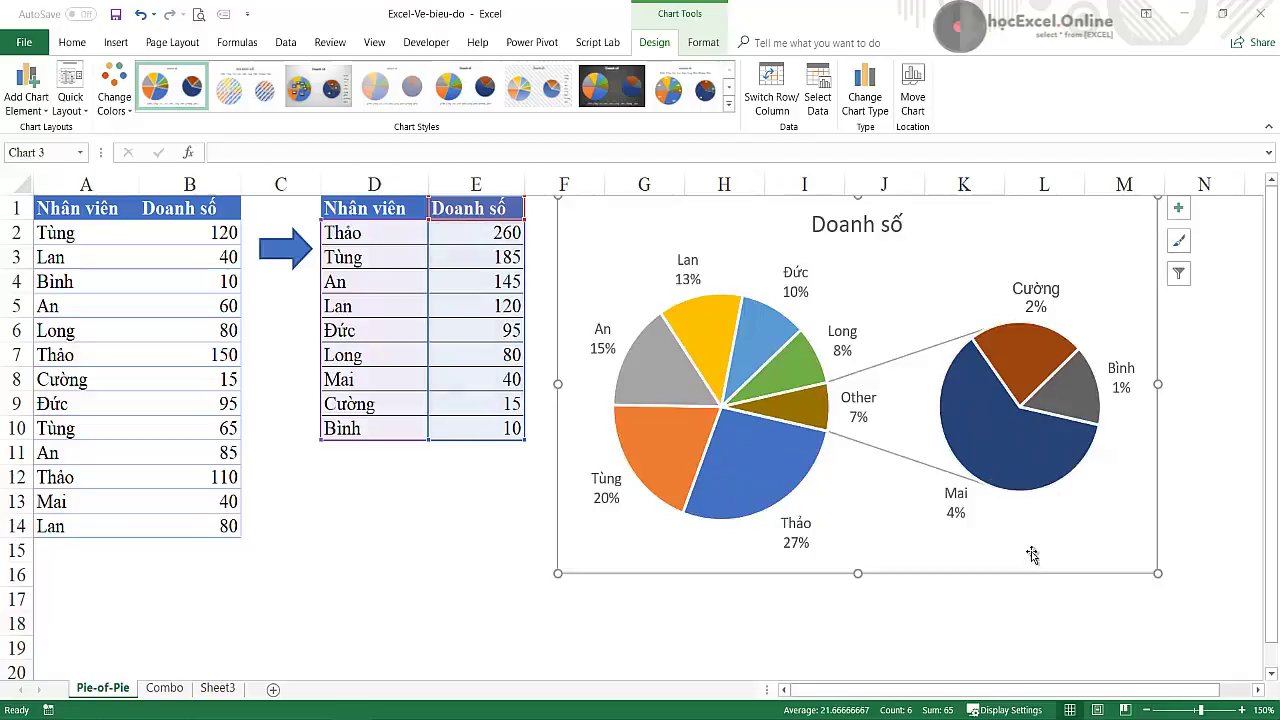
left_click(871, 594)
left_click(1006, 457)
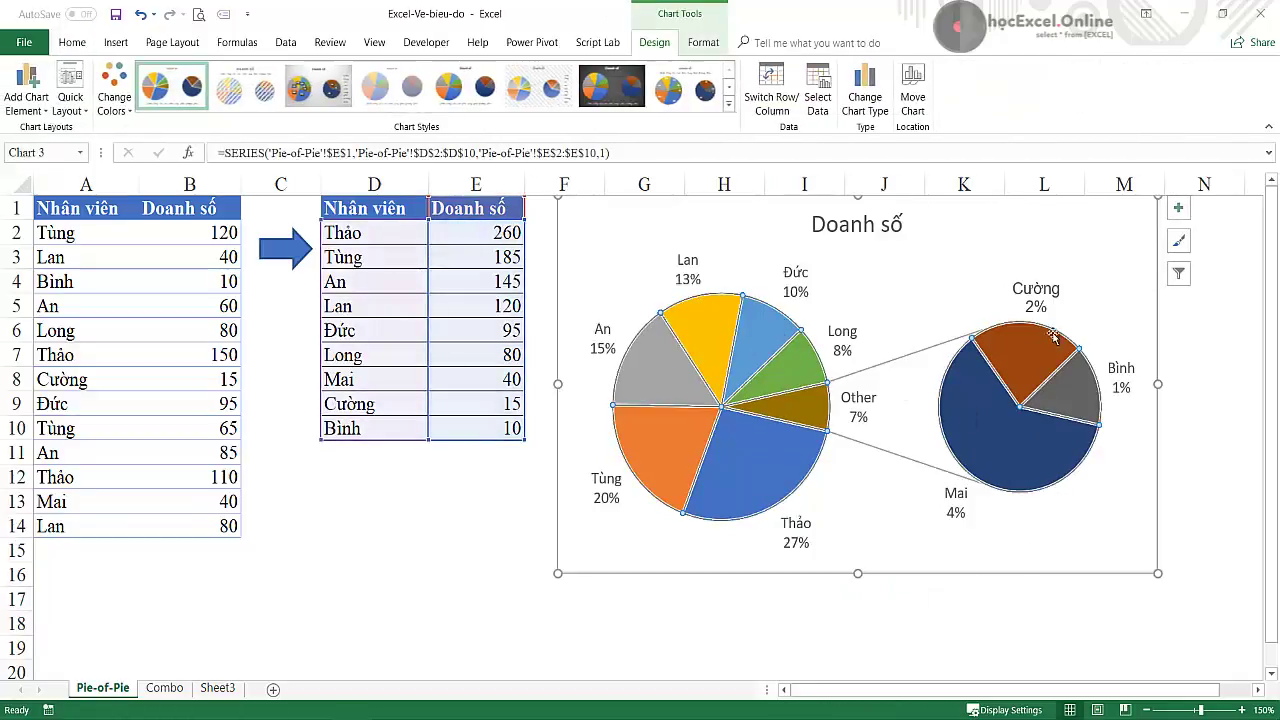
mouse_move(996, 425)
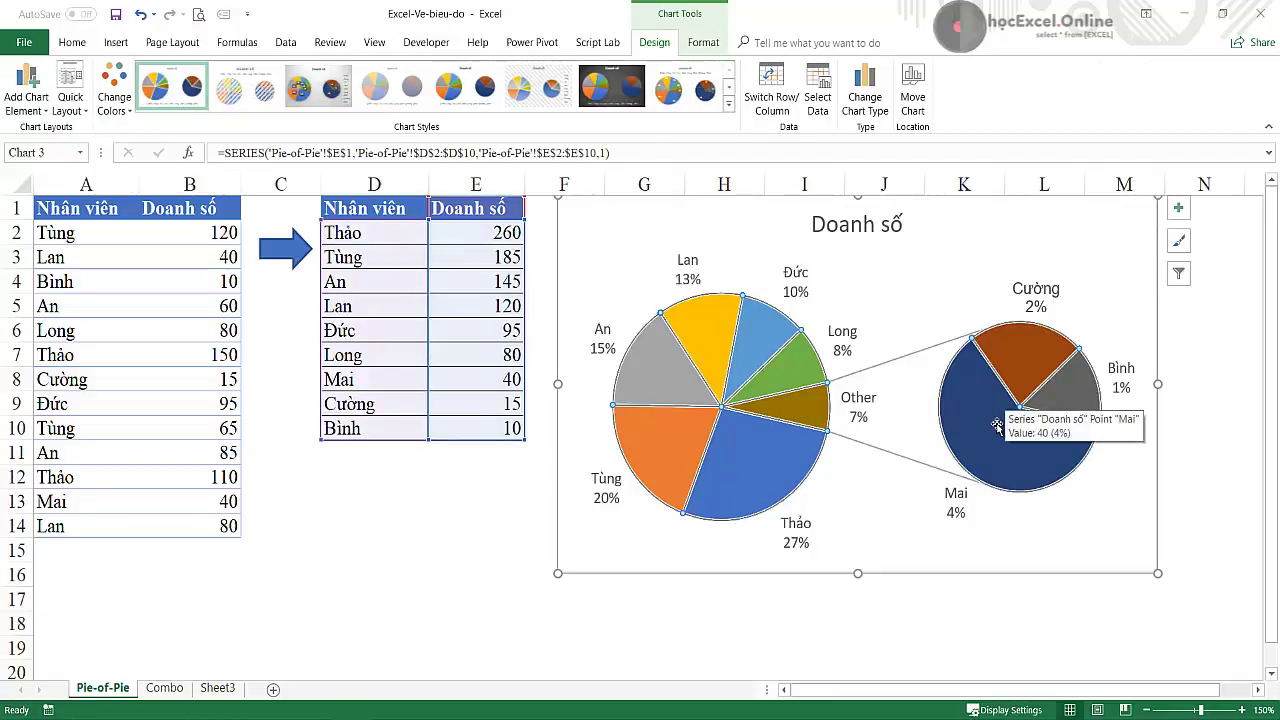
- Raise Values in second plot from 3 to 4 in Format Data Series, adding Long
right_click(987, 446)
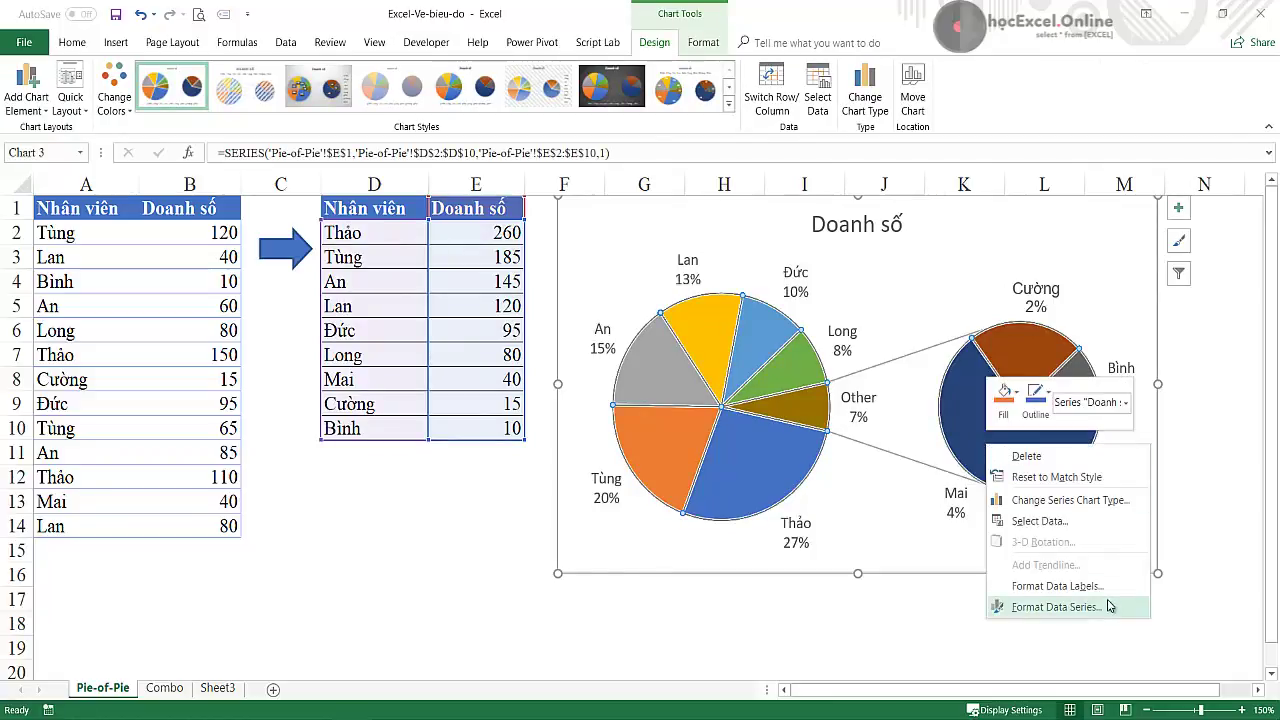
left_click(1022, 606)
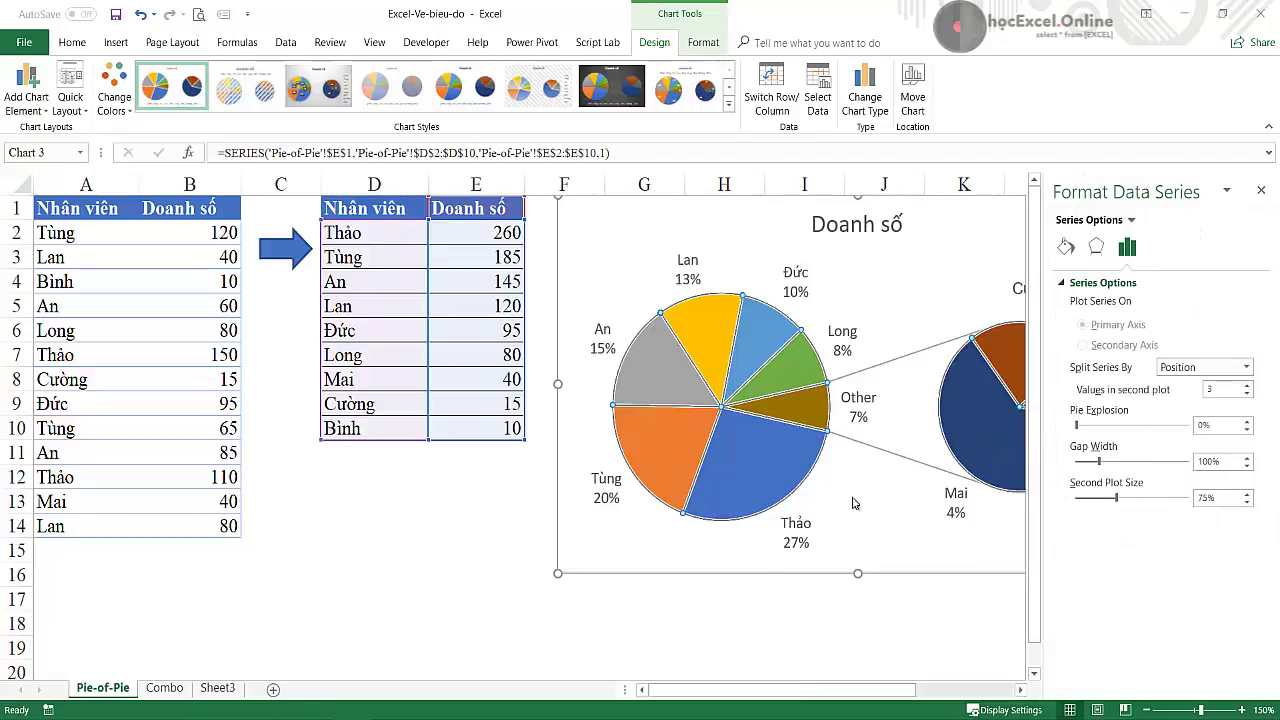
left_click_drag(737, 686, 810, 688)
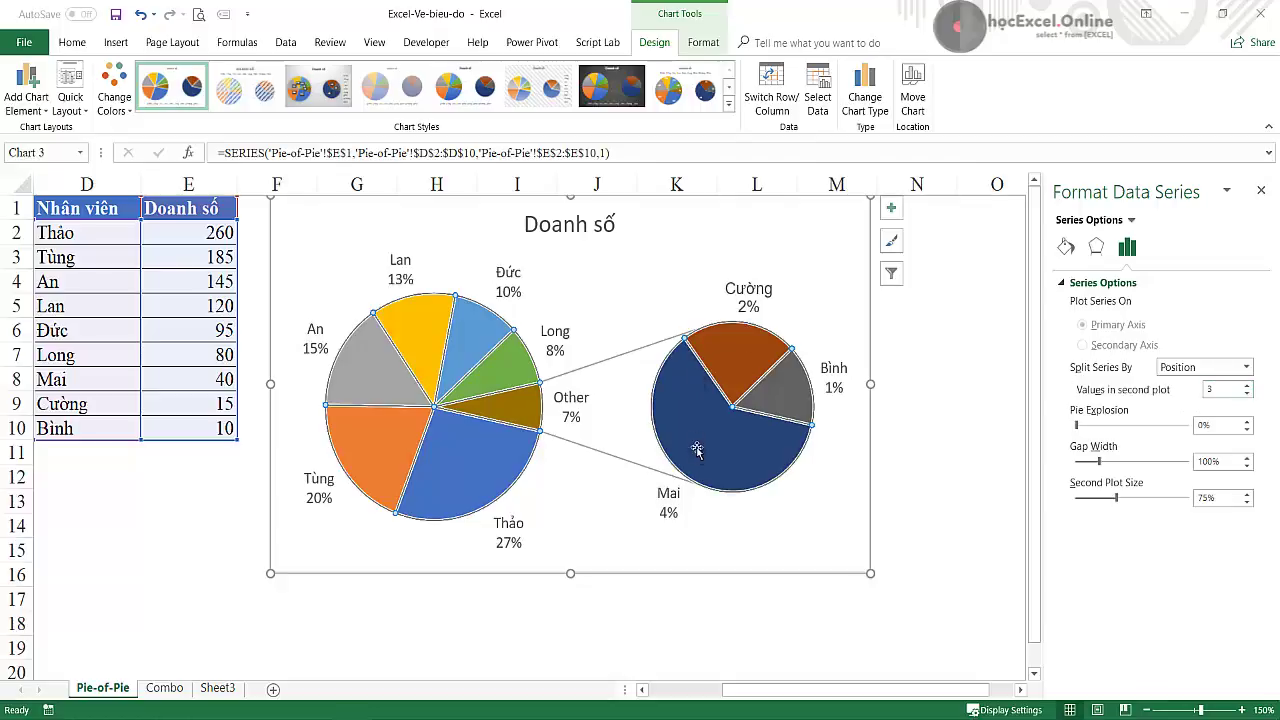
left_click(1247, 385)
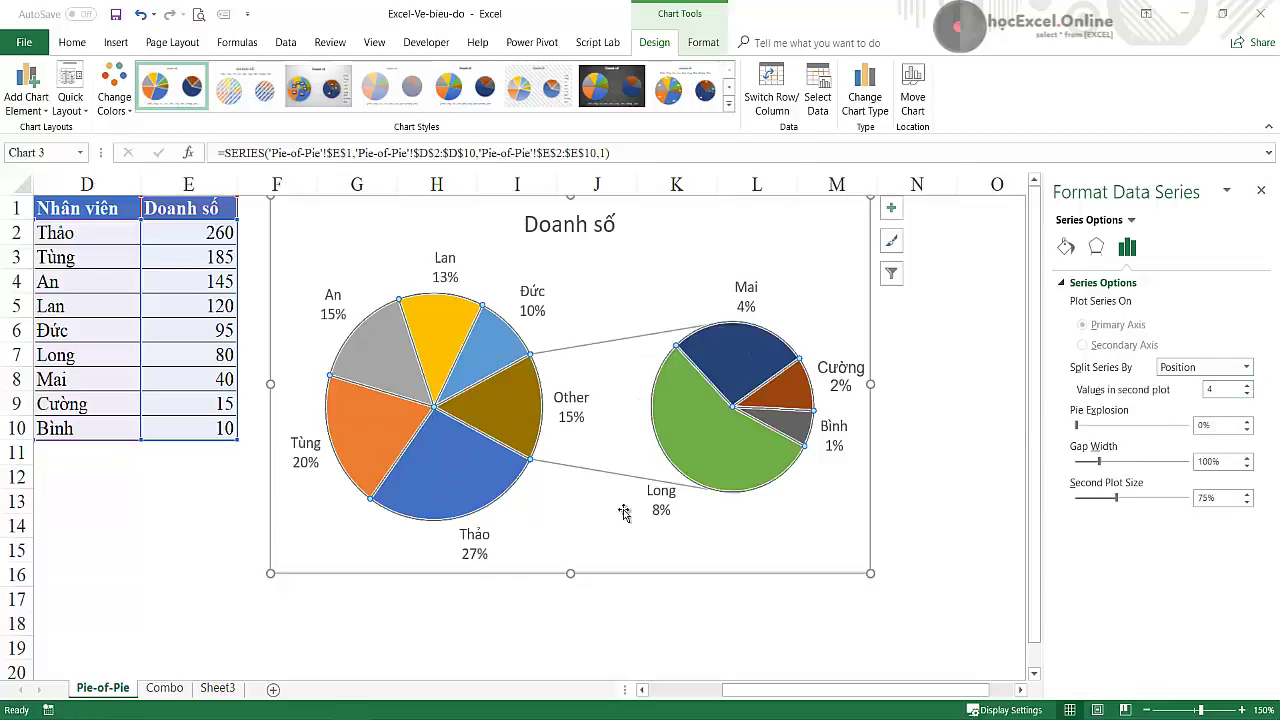
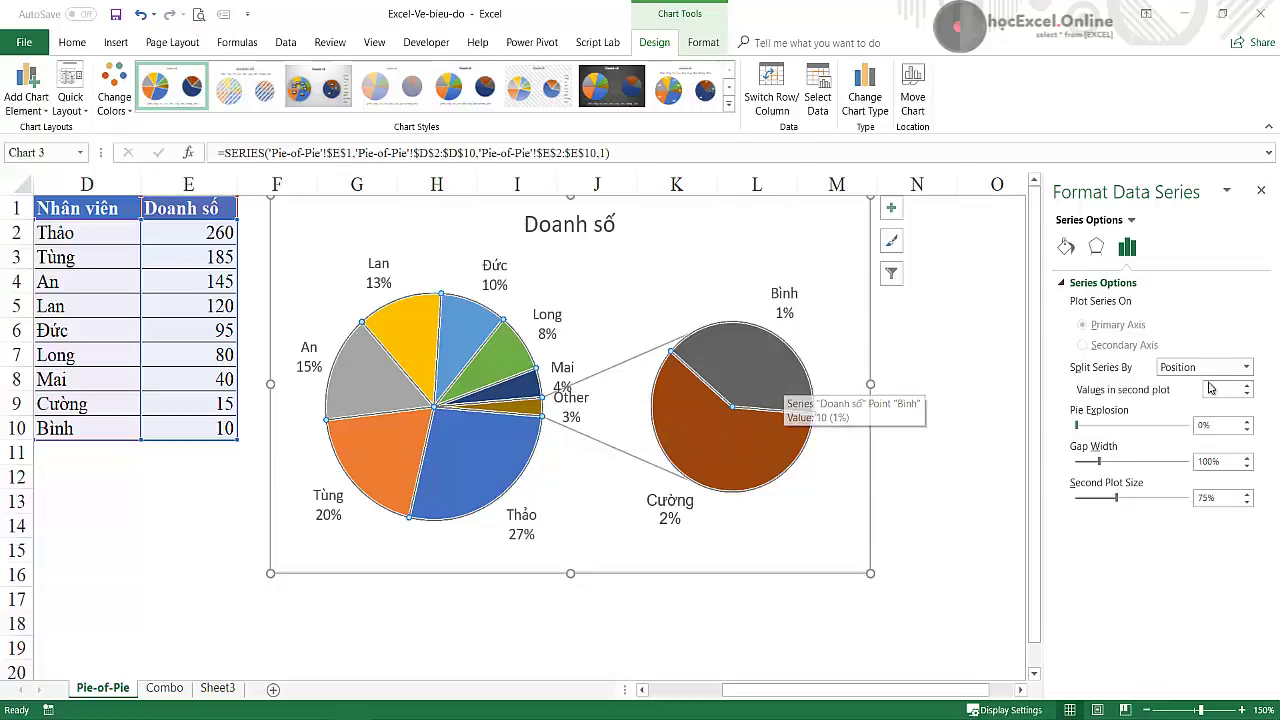
- Put three values (including Mai) in the second plot and set Second Plot Size to 50%
left_click(1247, 385)
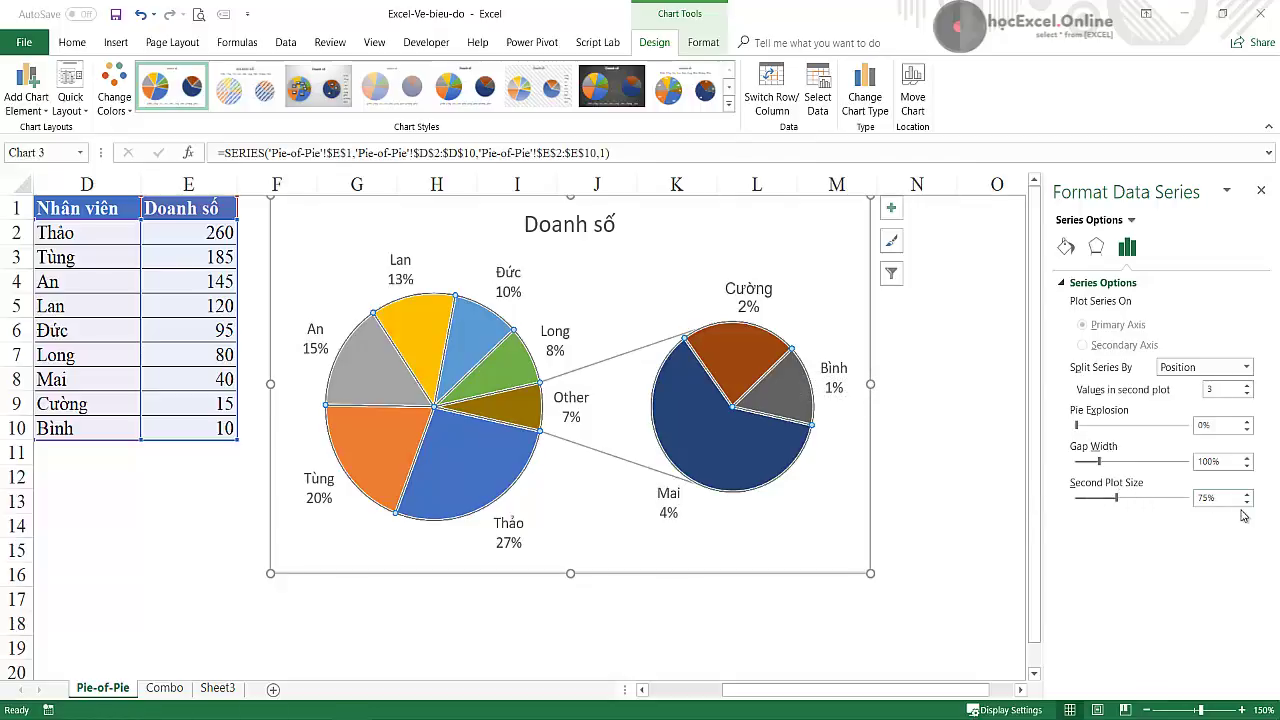
left_click_drag(1207, 502, 1199, 503)
type("50")
key("Return")
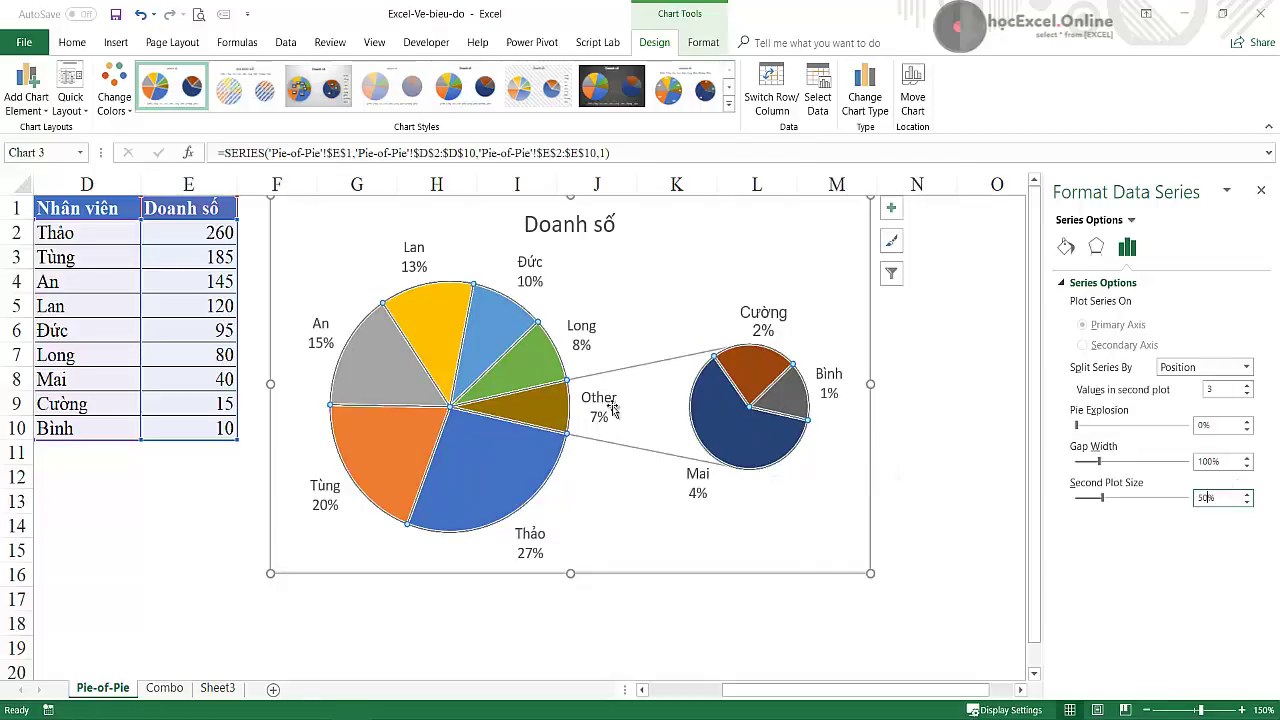
left_click(820, 515)
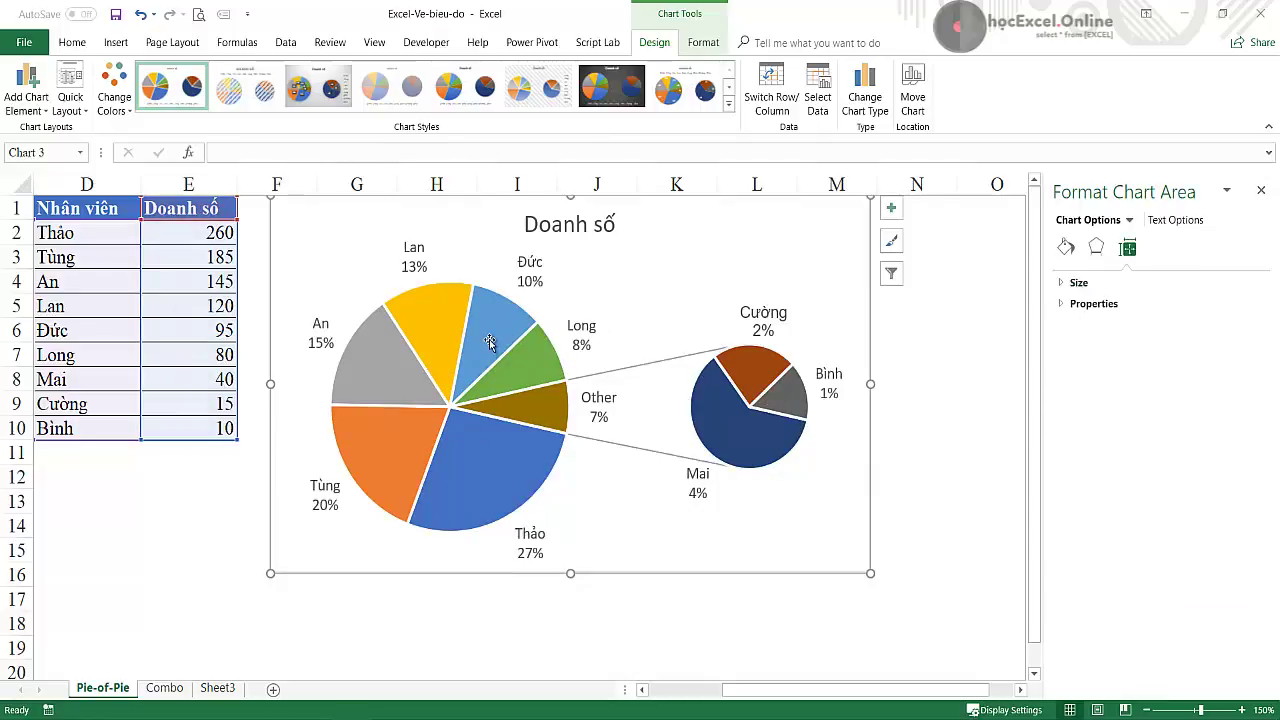
- Open the Change Colors palette gallery for the Doanh số chart
left_click(120, 108)
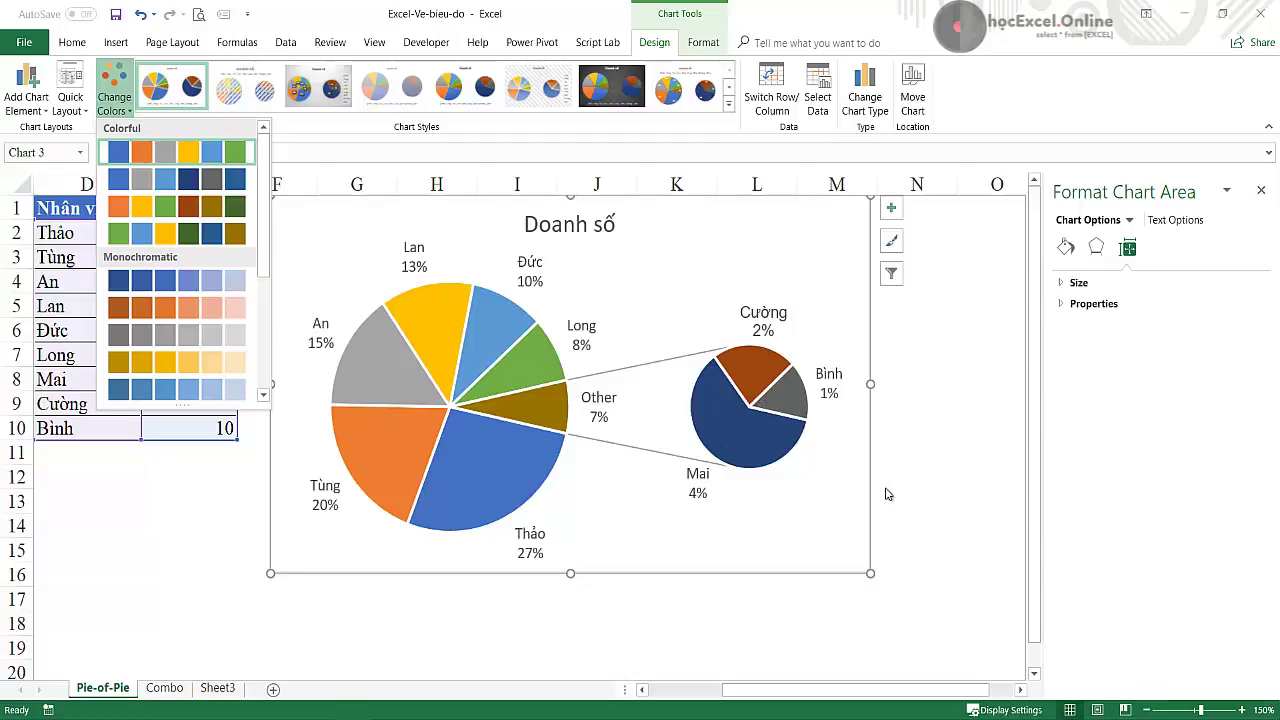
- Apply the orange Monochromatic palette to the chart and deselect it to view the result
left_click(155, 308)
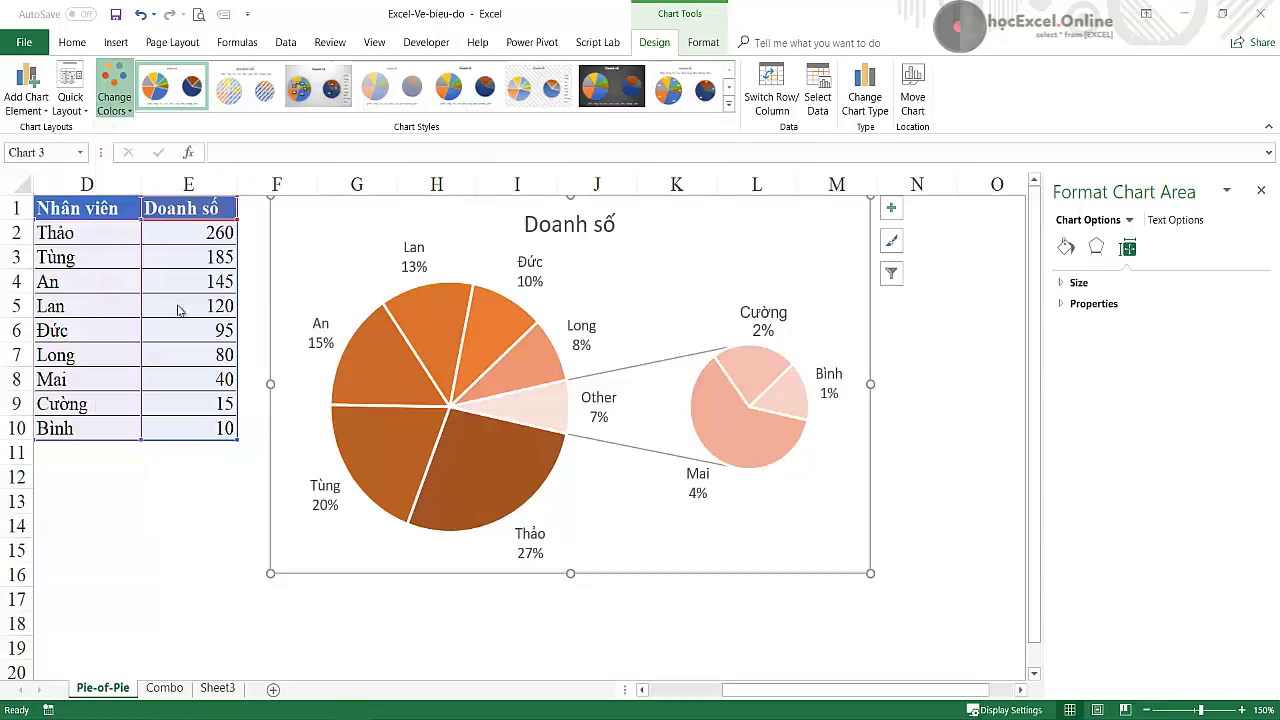
left_click(956, 428)
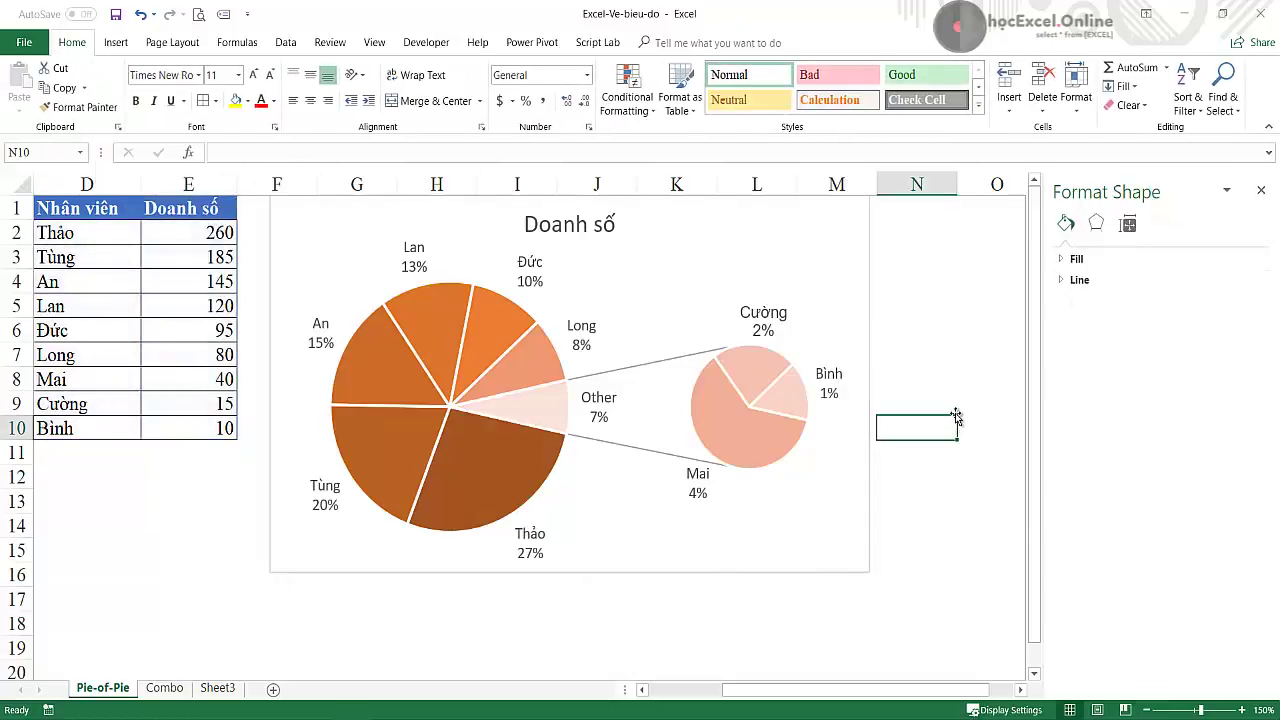